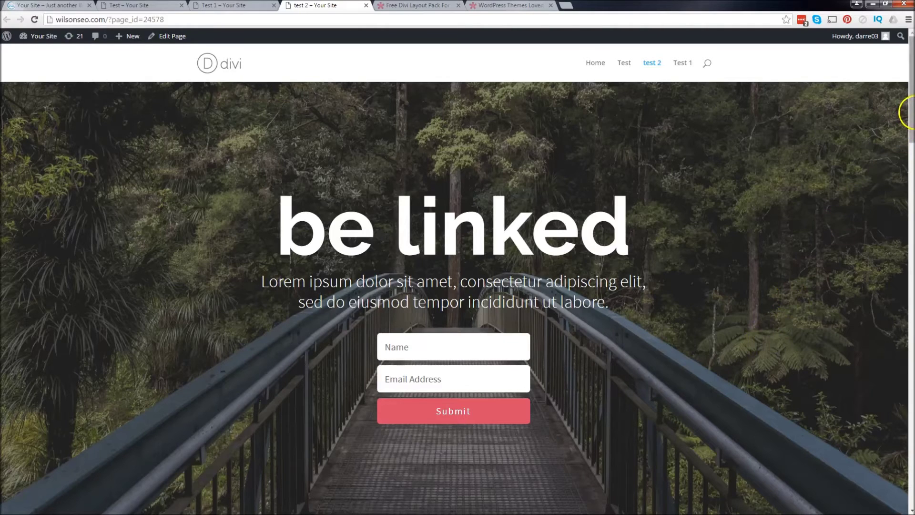
Scroll through the test pages, then bring up the Free Divi Layout Pack post.
scroll(905, 124, down, 7)
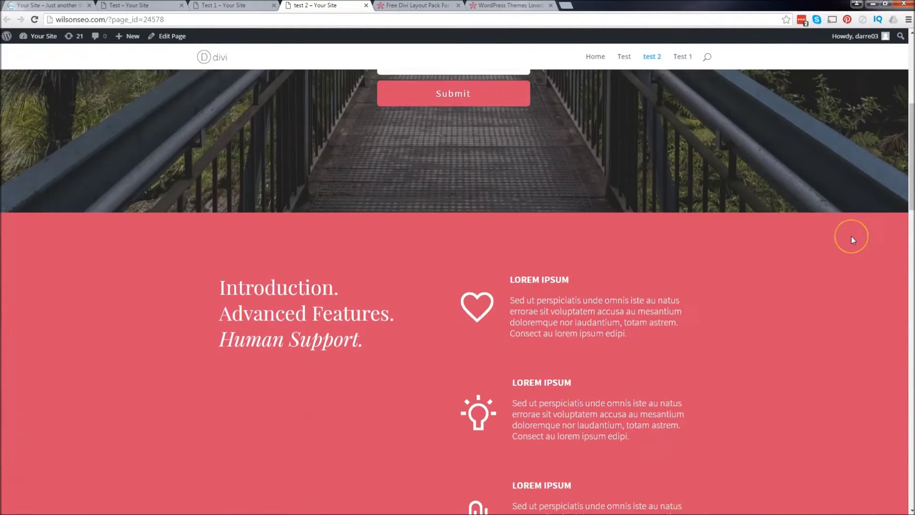
scroll(851, 236, down, 17)
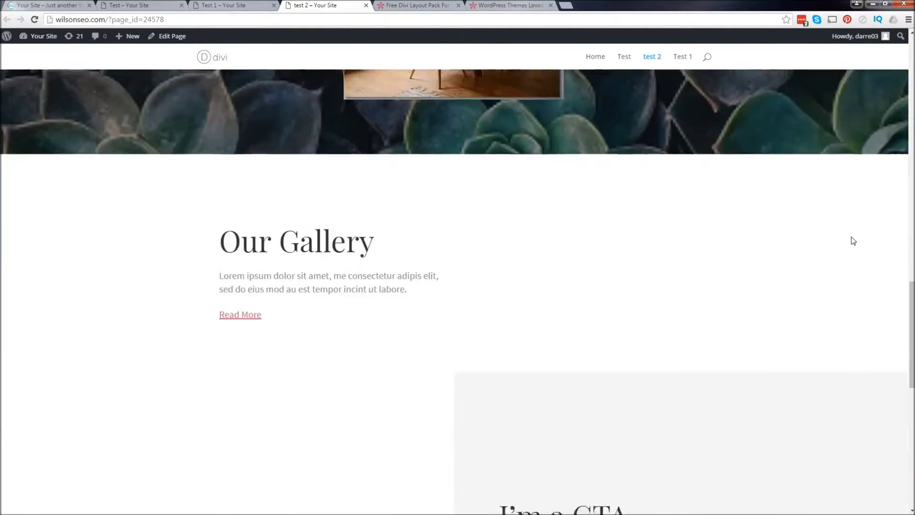
scroll(851, 239, down, 11)
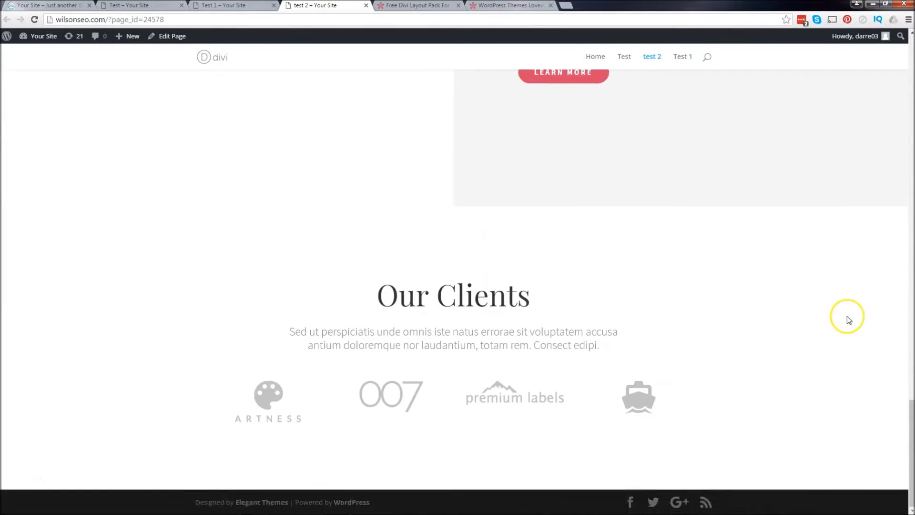
scroll(847, 318, up, 20)
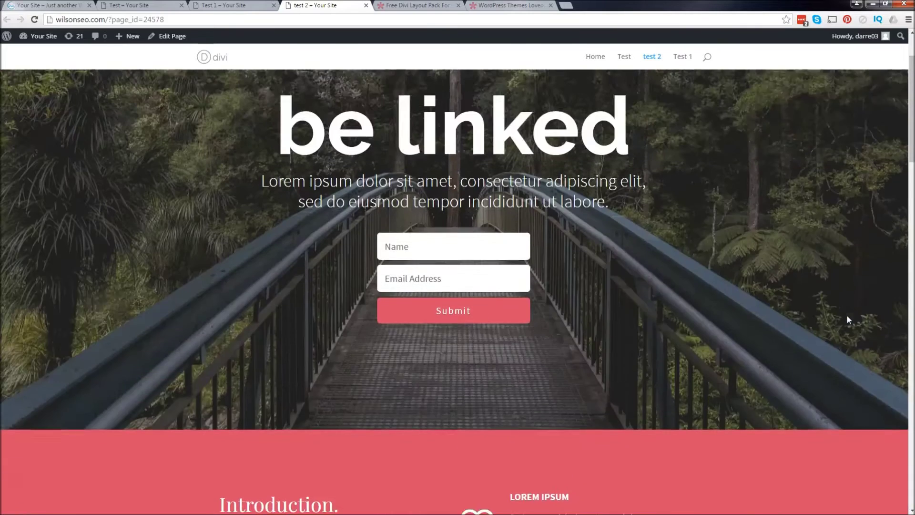
key(ctrl+shift+Tab)
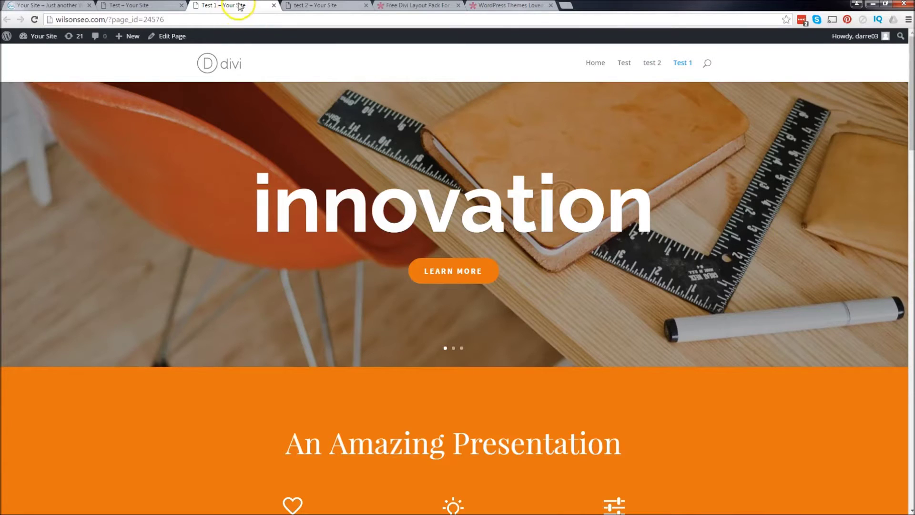
key(ctrl+shift+Tab)
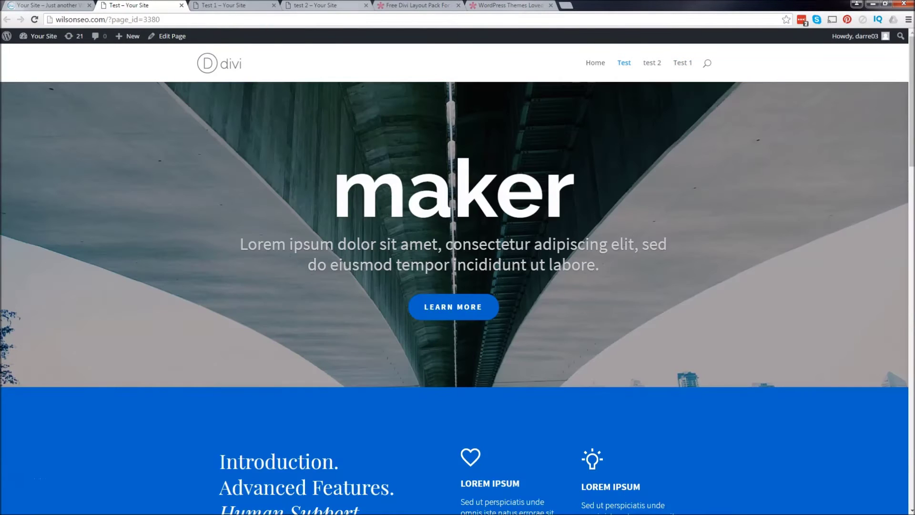
click(419, 5)
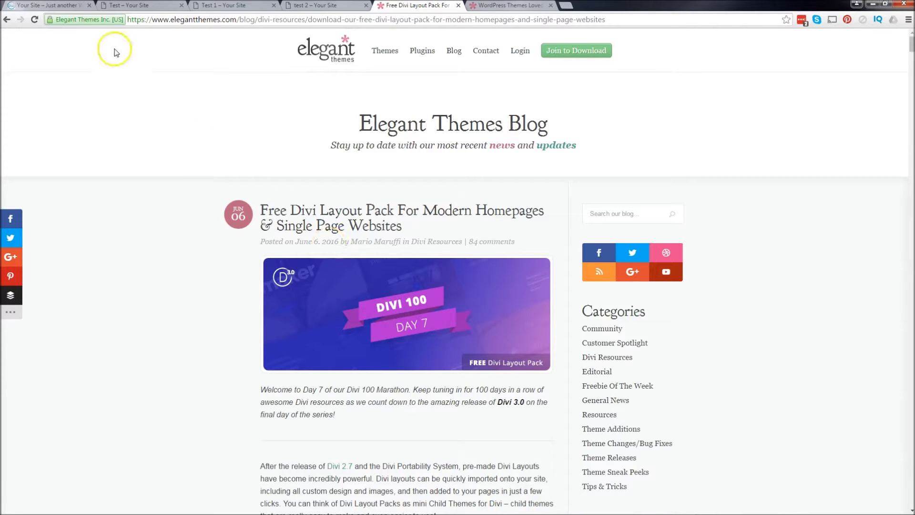
Scroll through the site's homepage from top to bottom and back.
key(ctrl+1)
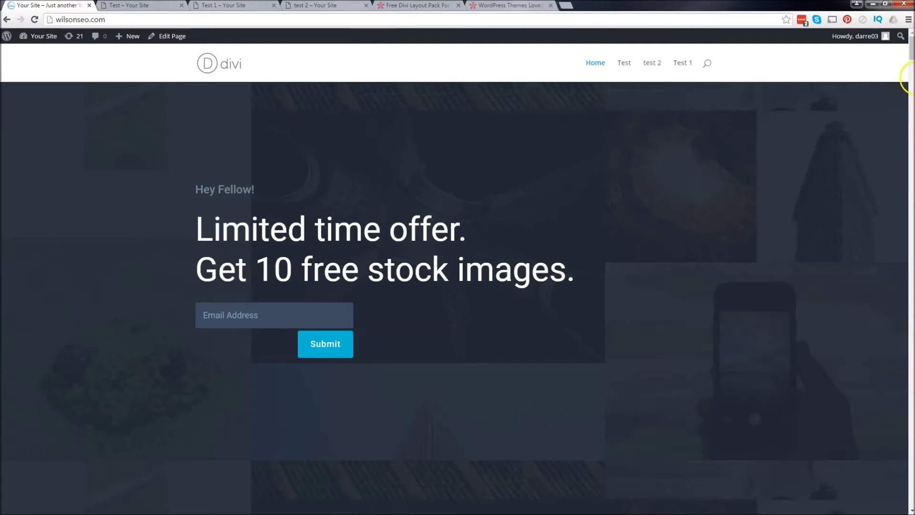
drag(911, 52, 911, 107)
scroll(853, 204, down, 5)
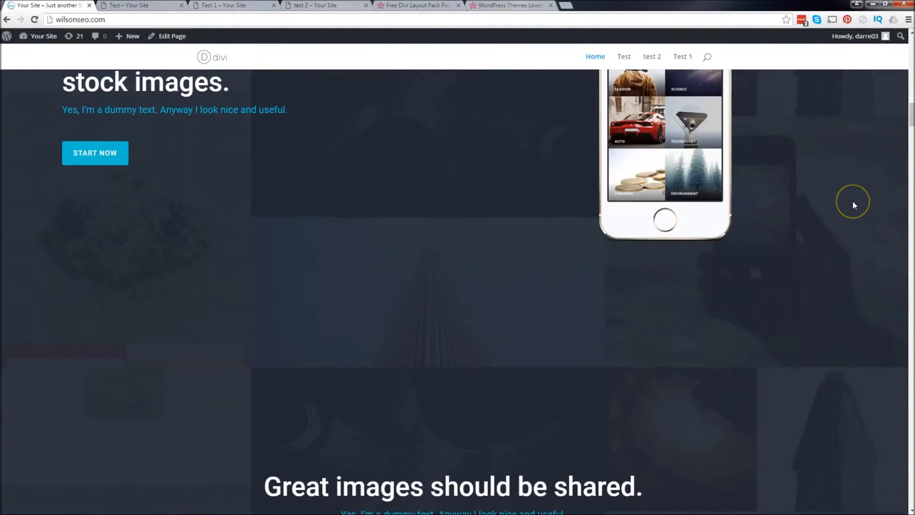
scroll(854, 204, down, 15)
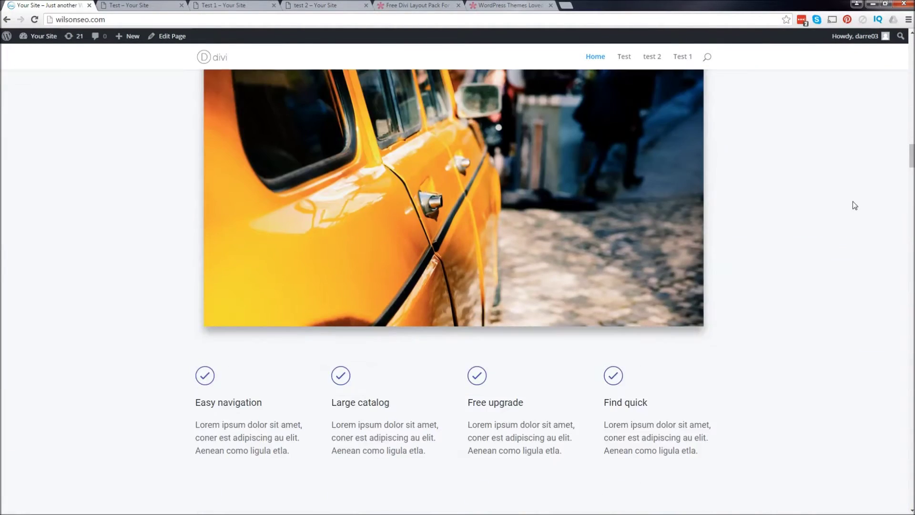
scroll(854, 205, down, 15)
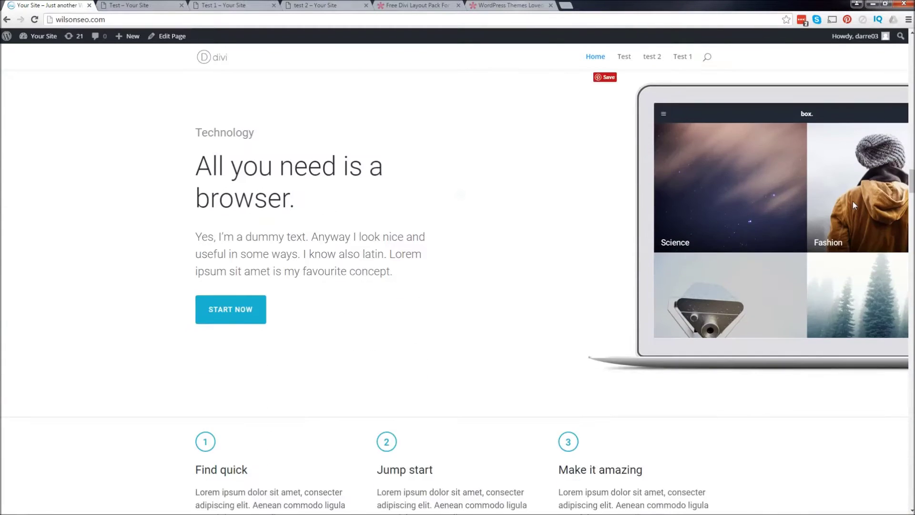
scroll(852, 203, down, 12)
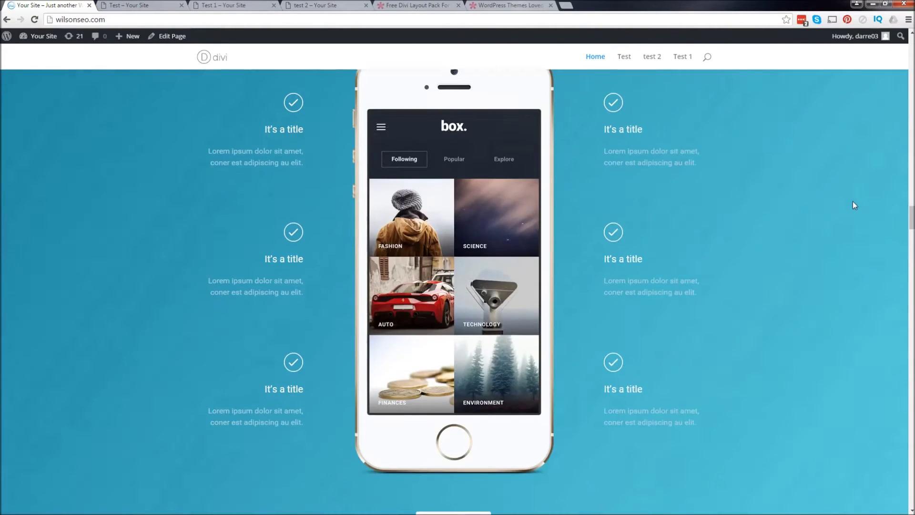
scroll(853, 205, down, 12)
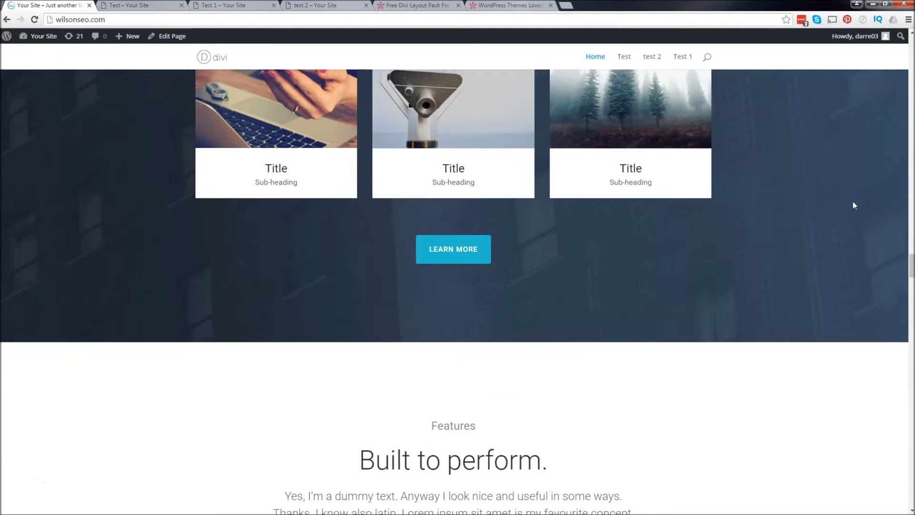
drag(911, 266, 912, 31)
Cycle forward through the Test, Test 1 and test 2 page tabs.
key(ctrl+Tab)
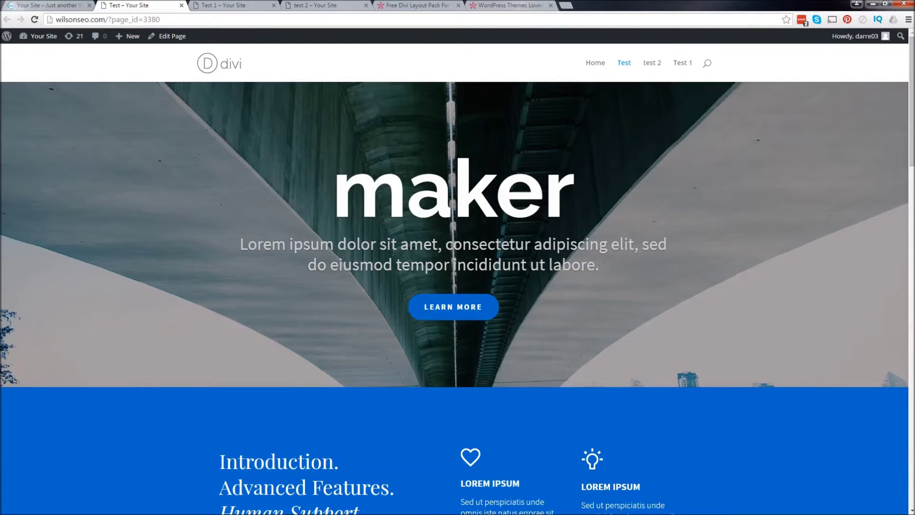
key(ctrl+Tab)
key(ctrl+Tab)
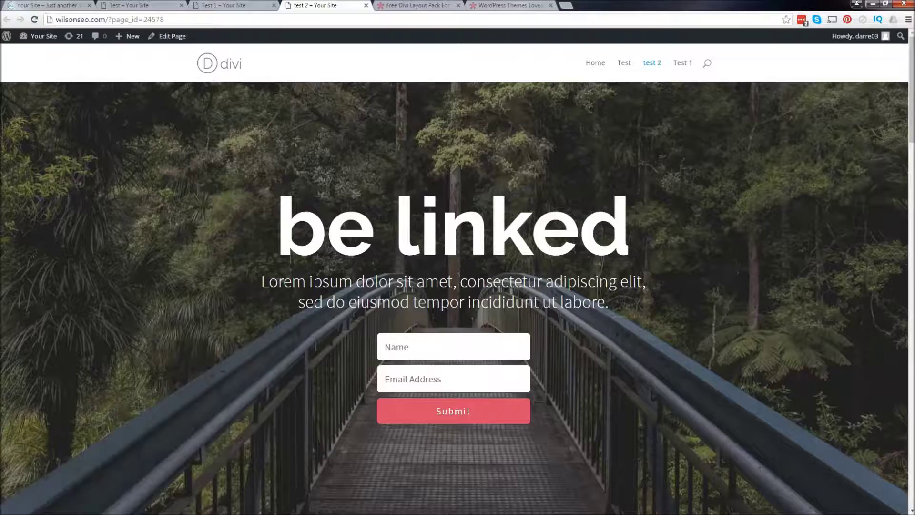
key(ctrl+Tab)
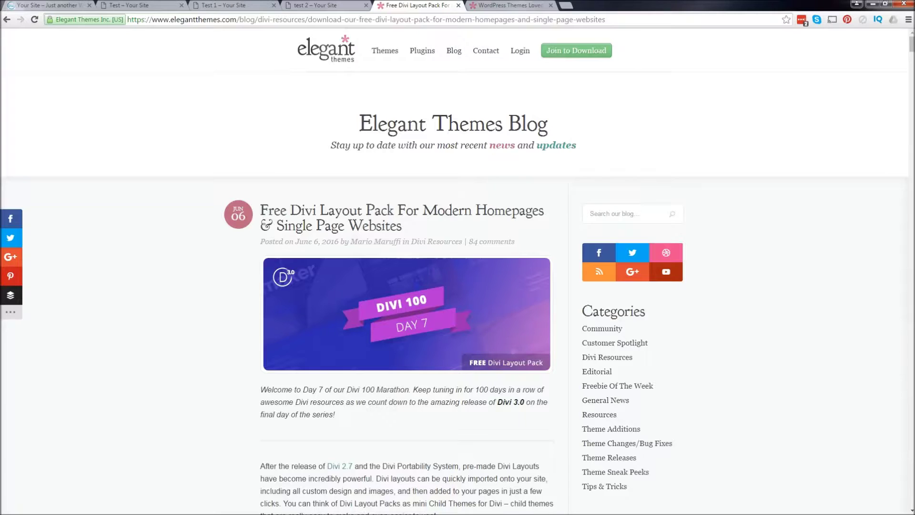
Visit the Elegant Themes blog, then trim the address back to the main site.
click(455, 50)
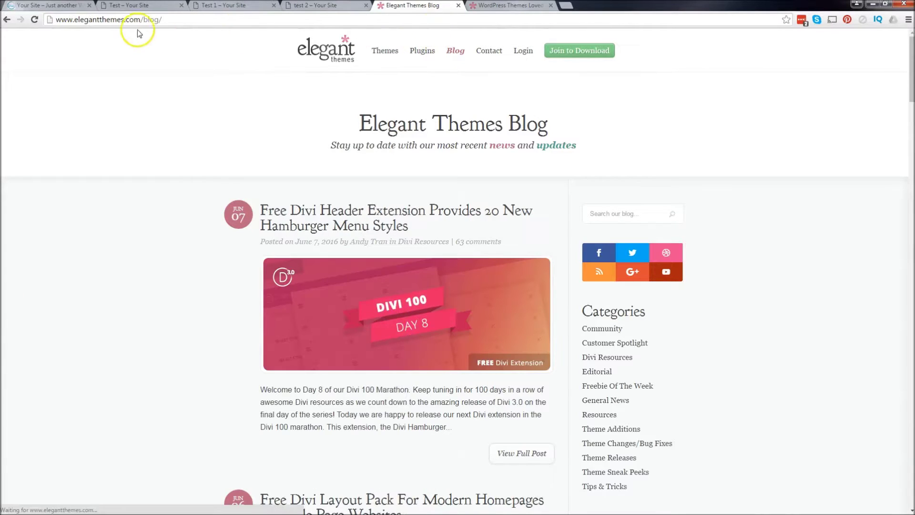
click(179, 19)
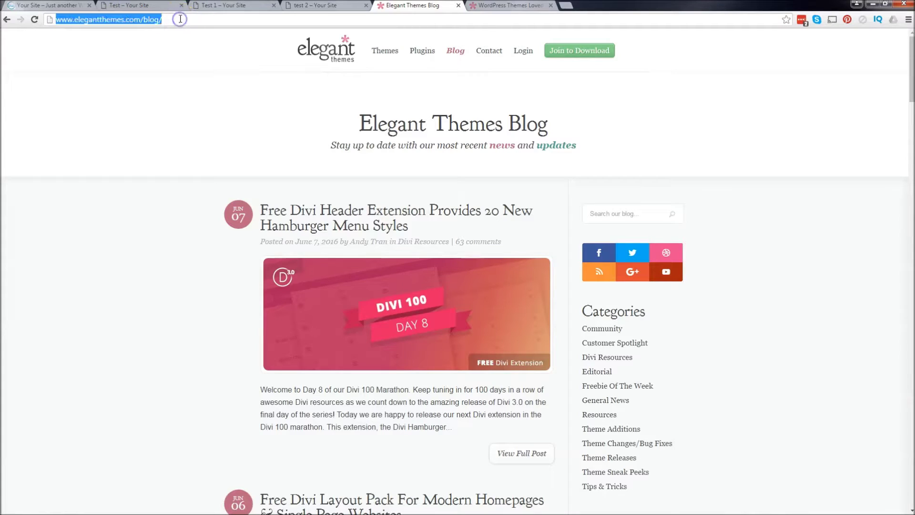
click(179, 19)
key(BackSpace)
key(BackSpace)
key(BackSpace)
key(BackSpace)
key(BackSpace)
key(BackSpace)
key(Return)
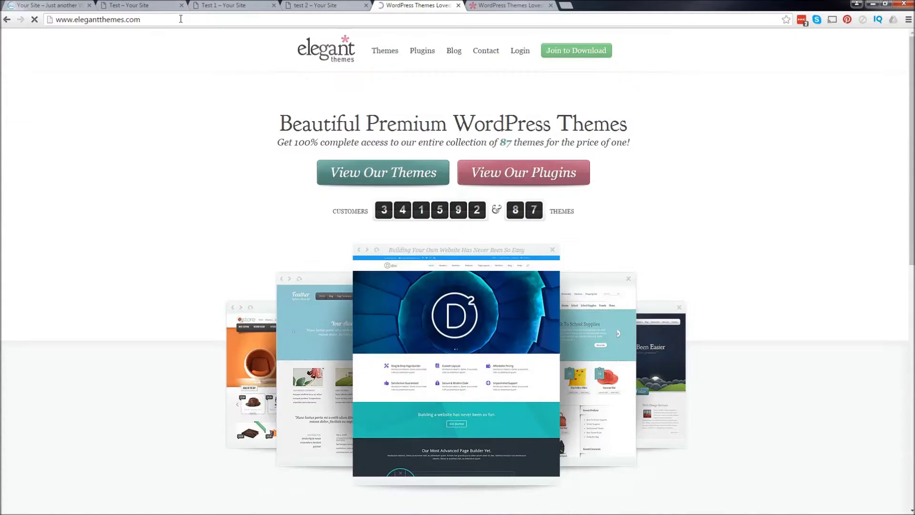
Reopen the blog and scroll down to the Day 2 Divi Landing Page Layout Kit post.
click(454, 50)
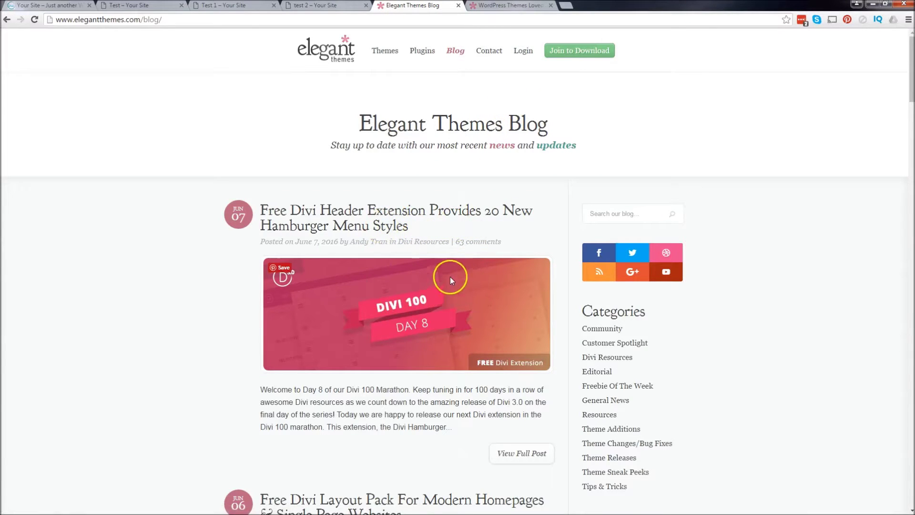
scroll(449, 268, down, 2)
scroll(434, 233, down, 9)
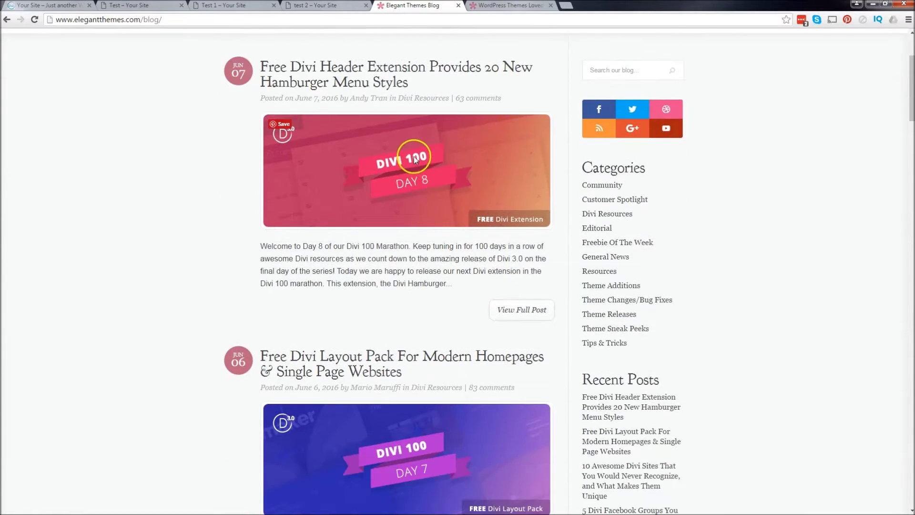
scroll(444, 295, down, 12)
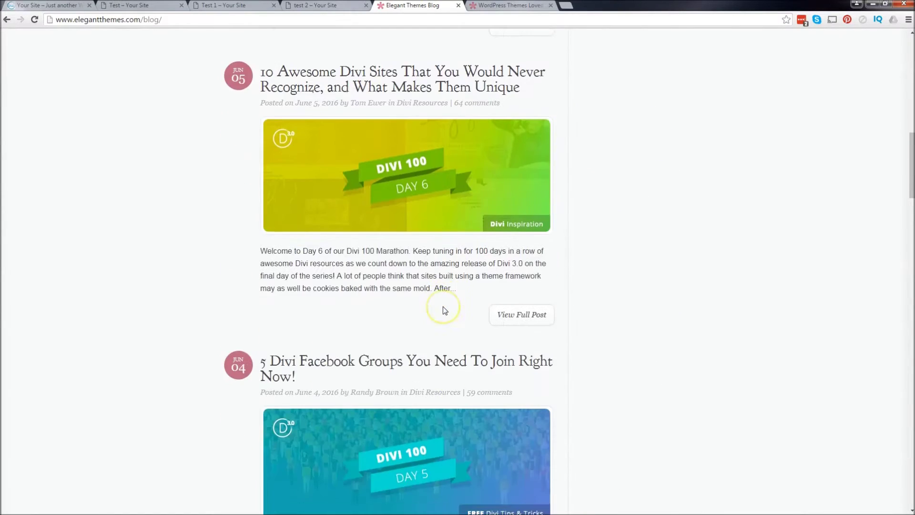
scroll(444, 311, down, 9)
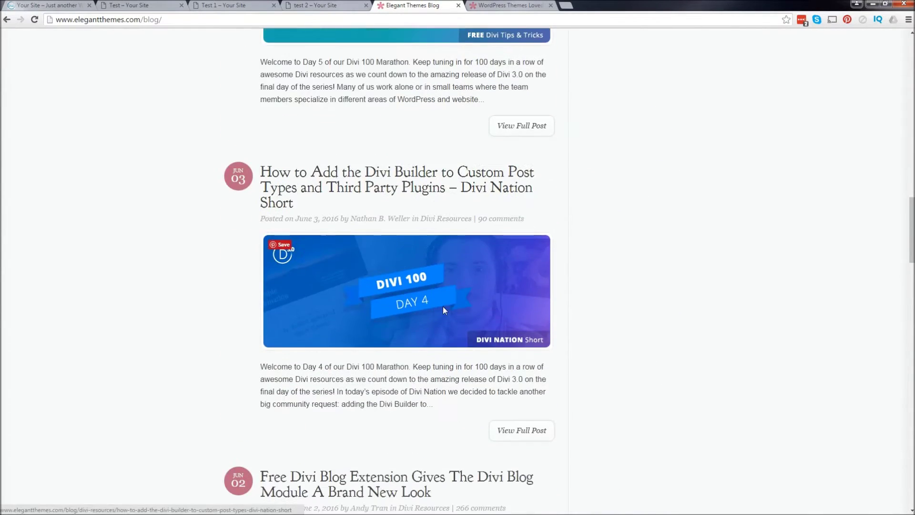
scroll(445, 311, down, 4)
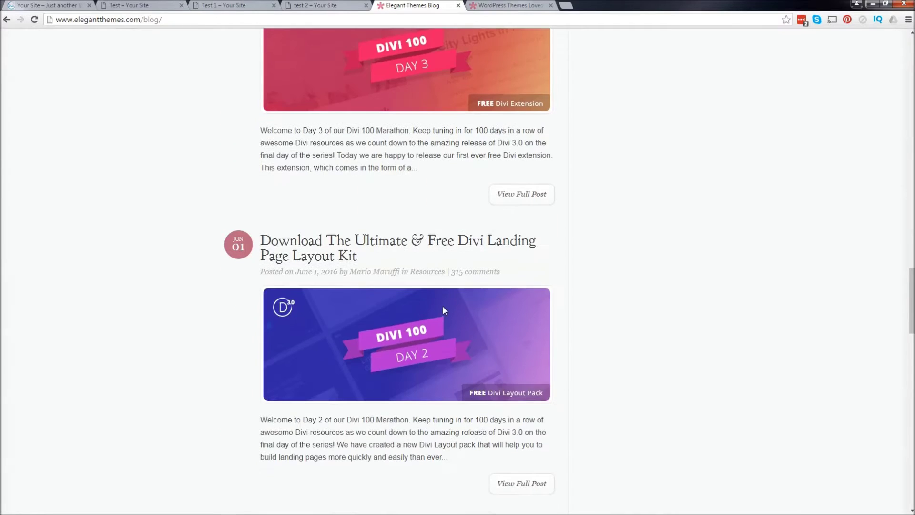
click(434, 297)
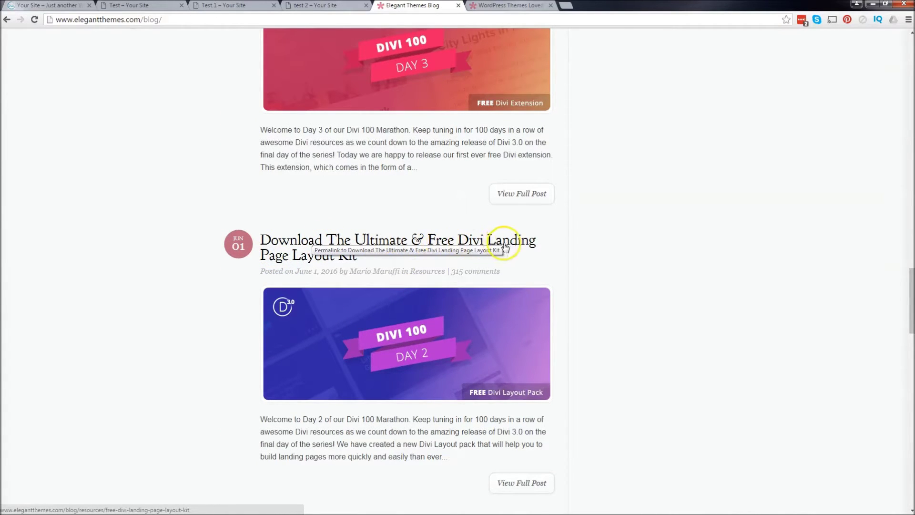
click(333, 258)
Scroll down the post and download divi-landing-page-kit.zip with 'Download The Divi UI Kit'.
scroll(403, 266, down, 3)
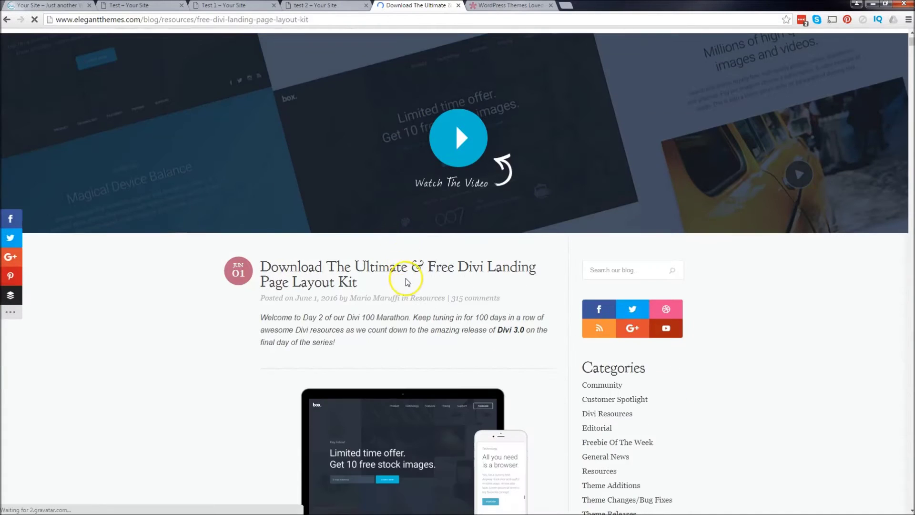
scroll(405, 280, down, 10)
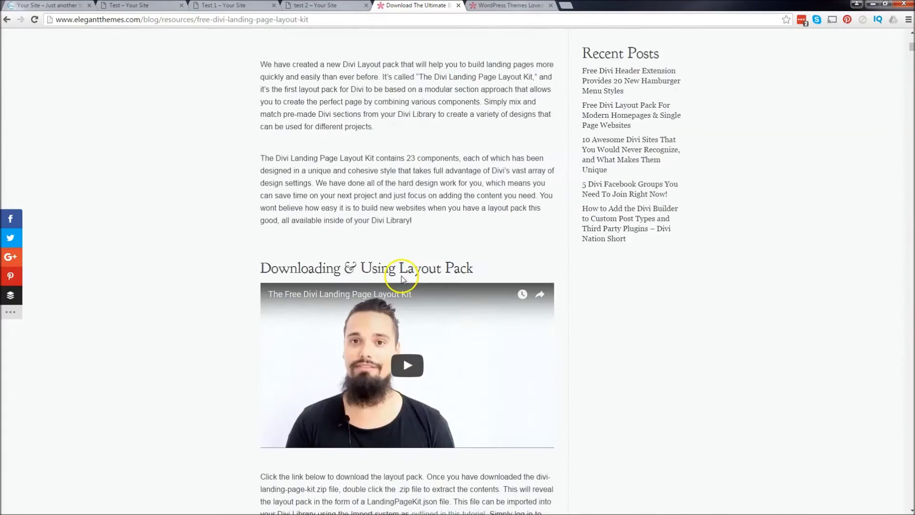
scroll(402, 279, down, 4)
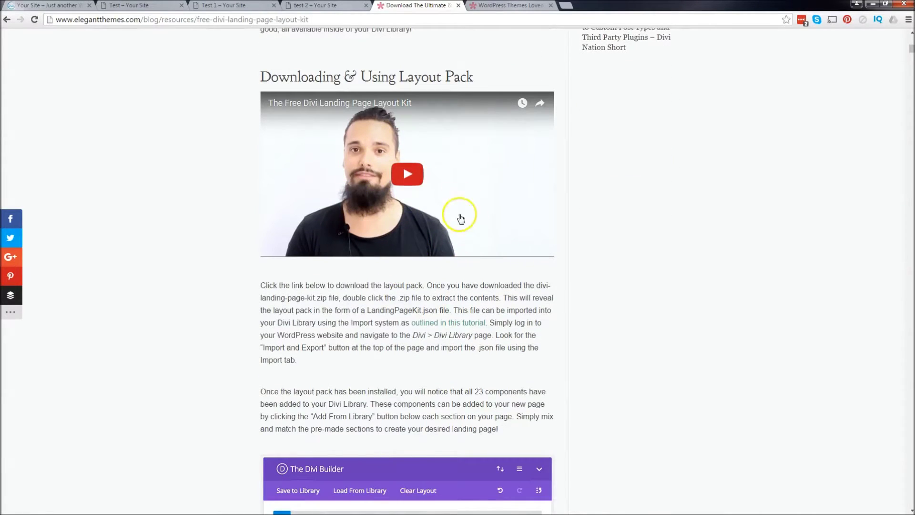
scroll(413, 292, down, 5)
mouse_move(421, 293)
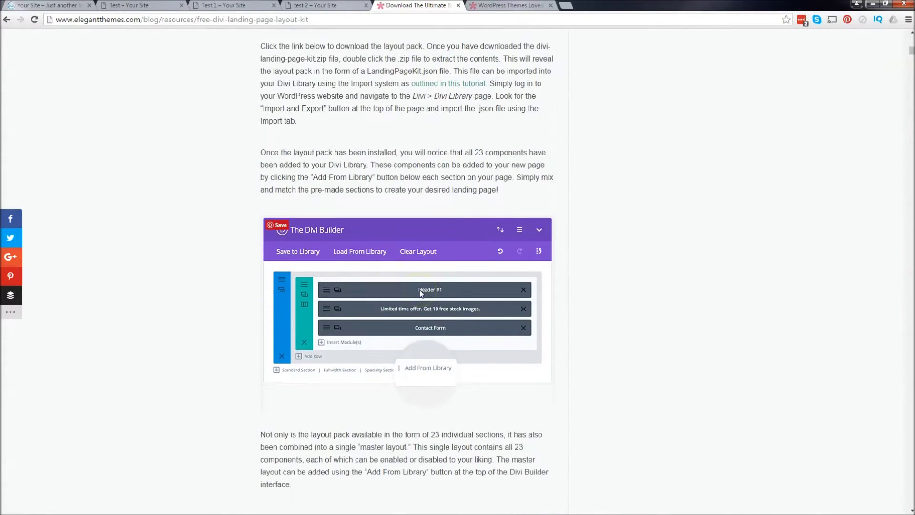
scroll(425, 296, down, 4)
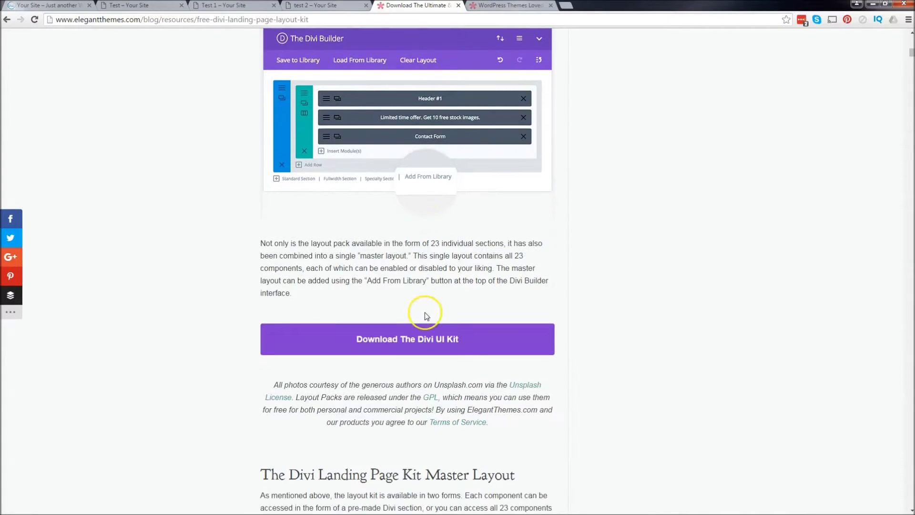
click(427, 344)
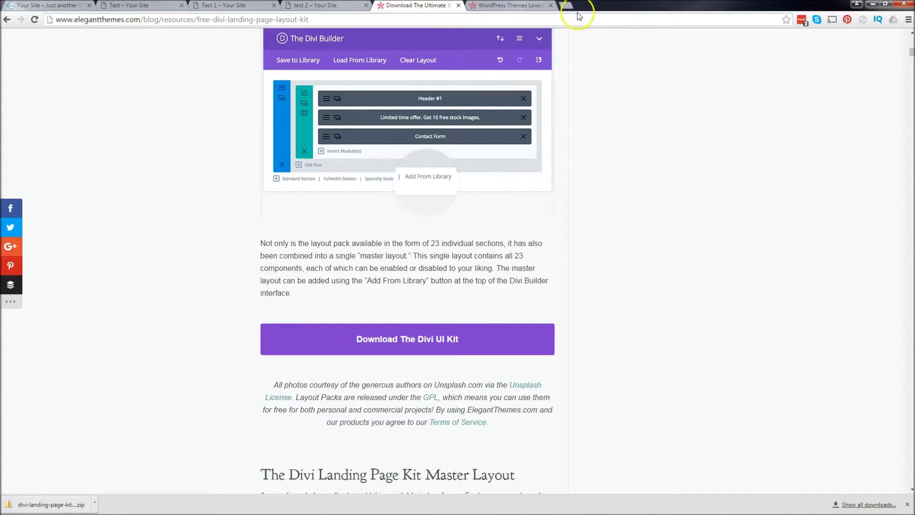
Drag the downloaded divi-landing-page-kit.zip onto the desktop and open it.
click(884, 4)
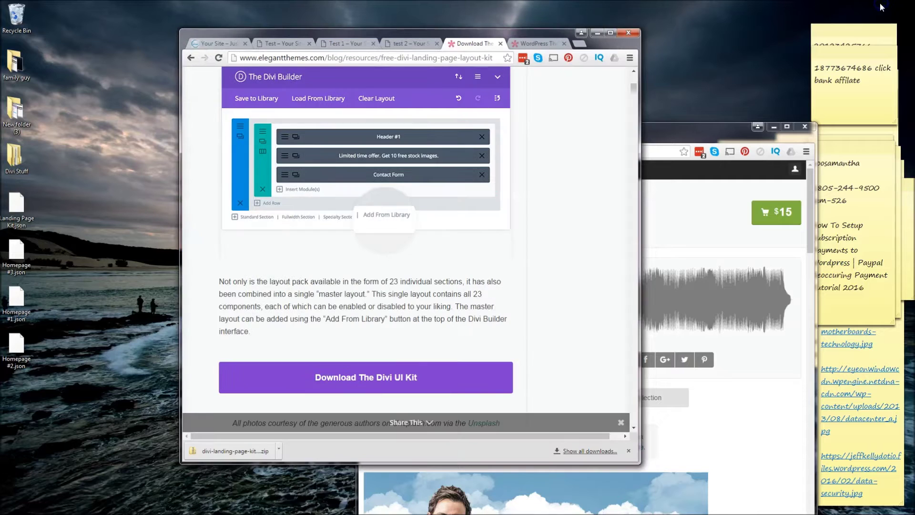
double_click(16, 159)
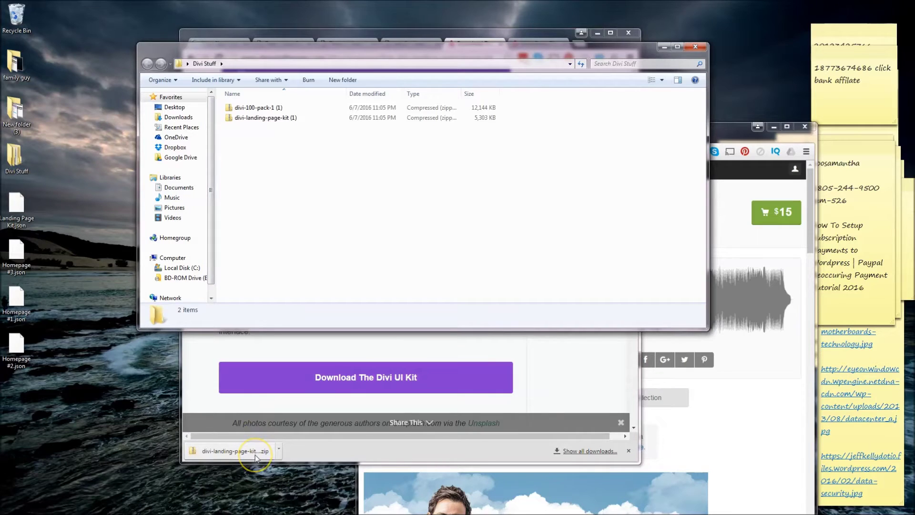
drag(255, 455, 104, 213)
click(79, 258)
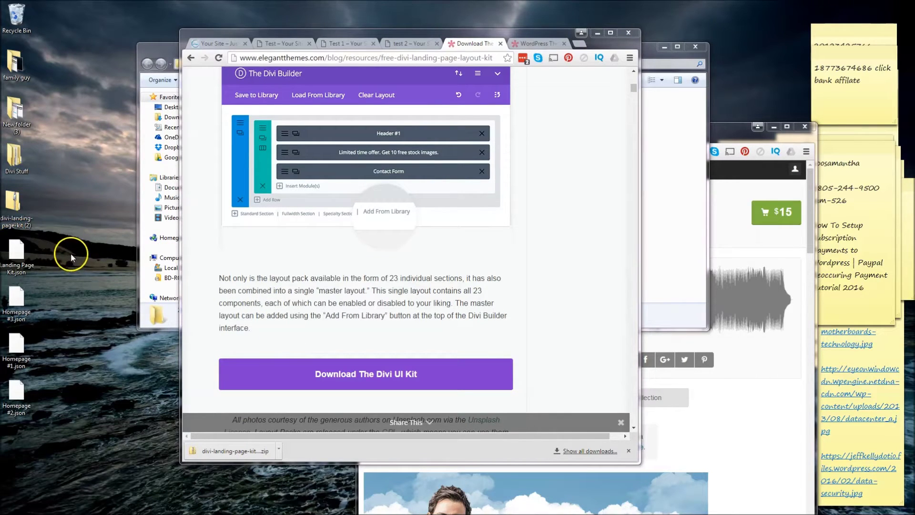
click(20, 217)
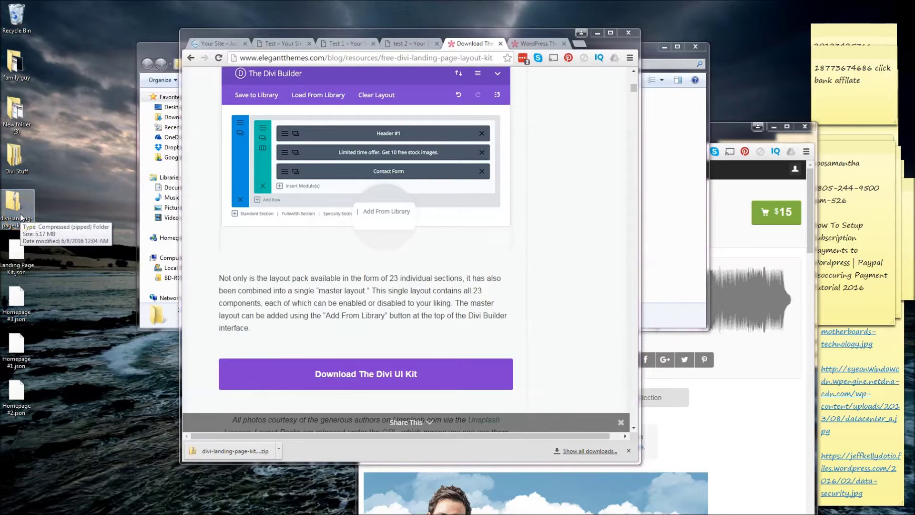
double_click(20, 217)
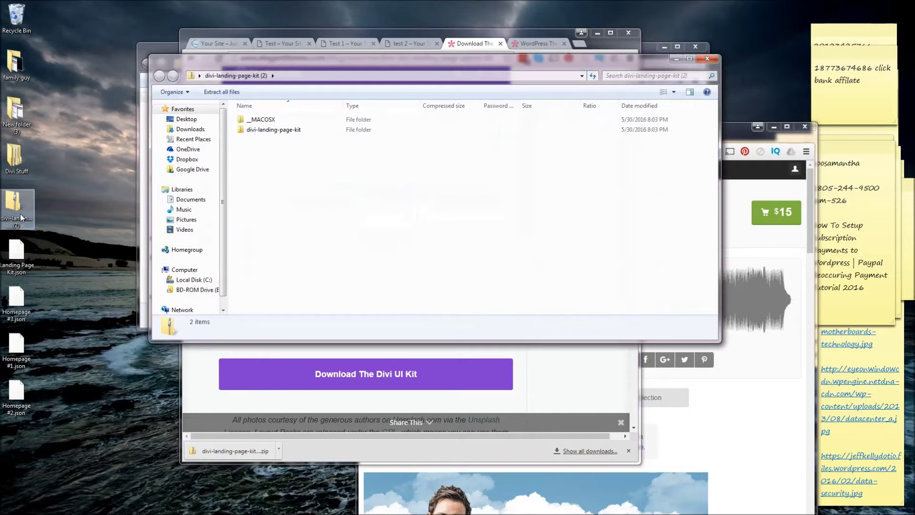
Copy Landing Page Kit.json from the divi-landing-page-kit folder to the desktop, replacing the old copy.
click(256, 121)
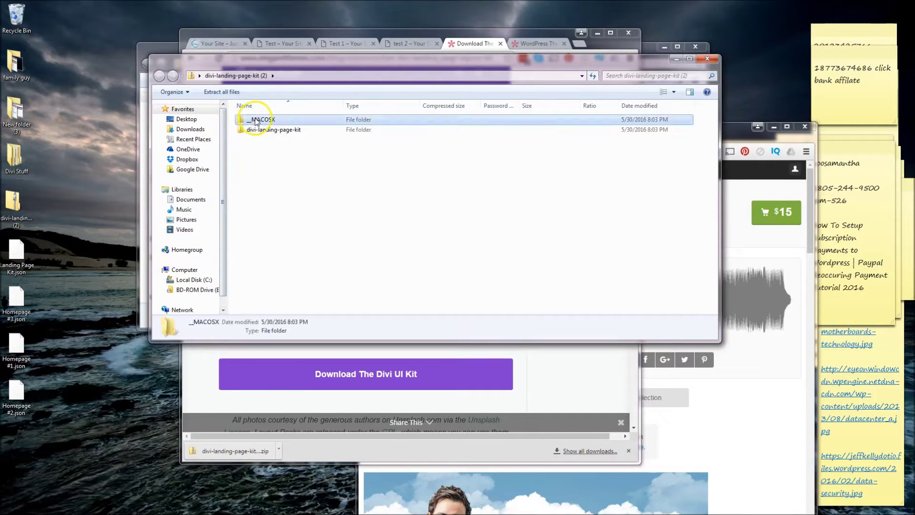
double_click(291, 129)
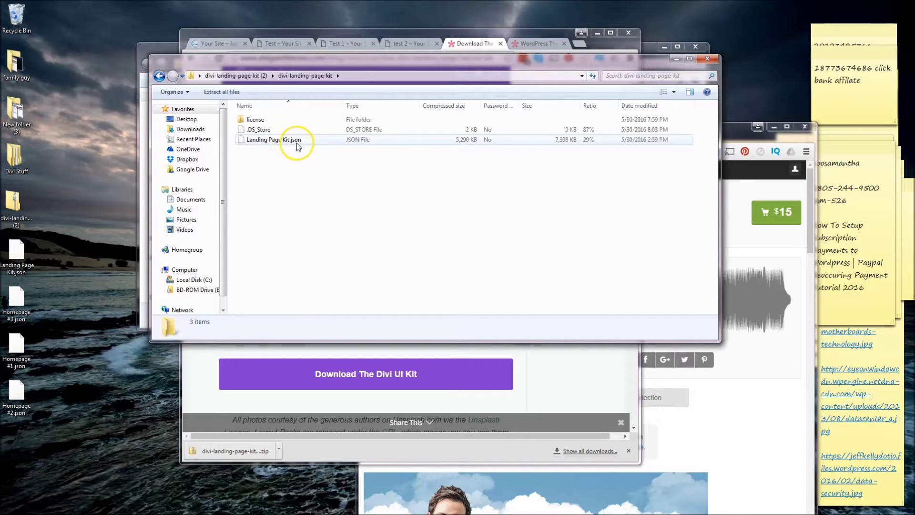
drag(296, 146, 87, 419)
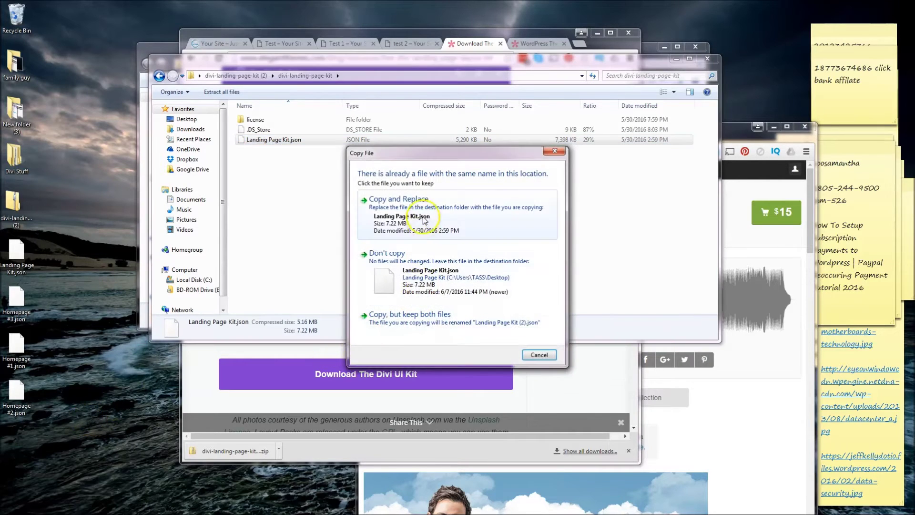
click(423, 219)
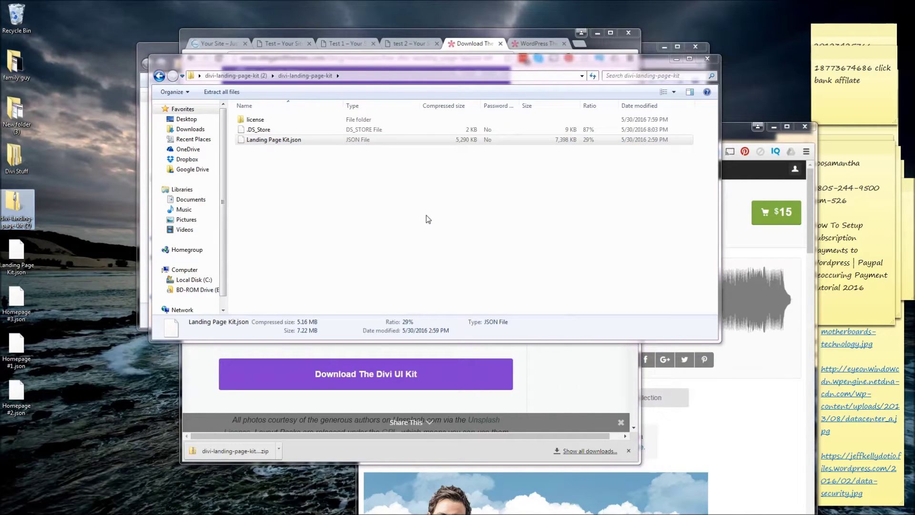
click(706, 59)
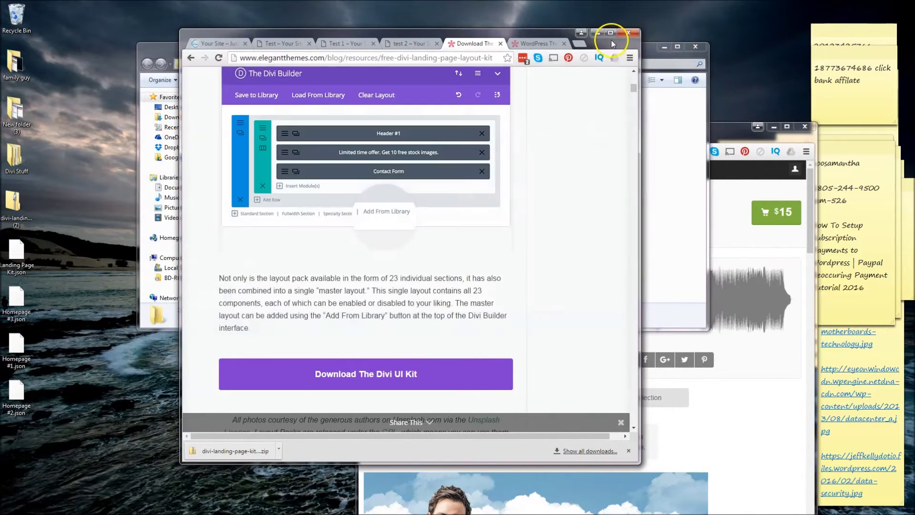
click(610, 33)
Go to the Dashboard, open Divi > Divi Library, and bring up its Import & Export dialog.
key(ctrl+1)
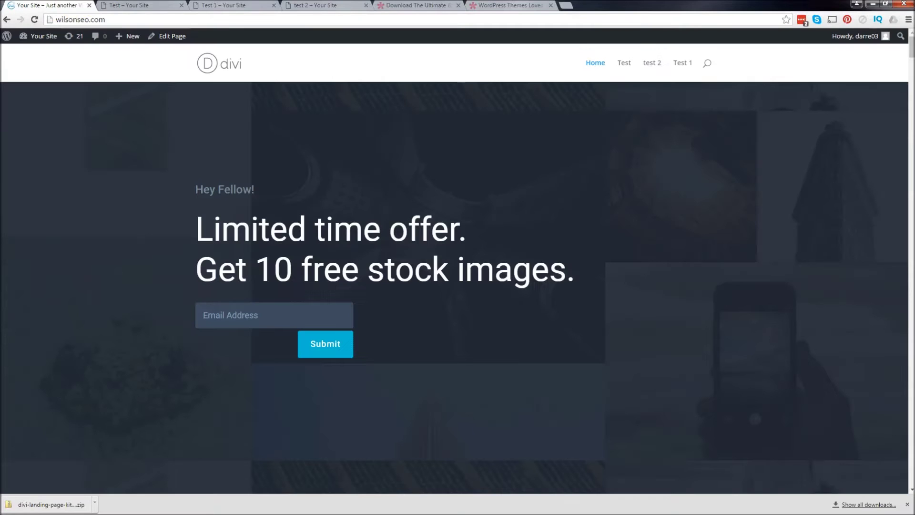
mouse_move(41, 37)
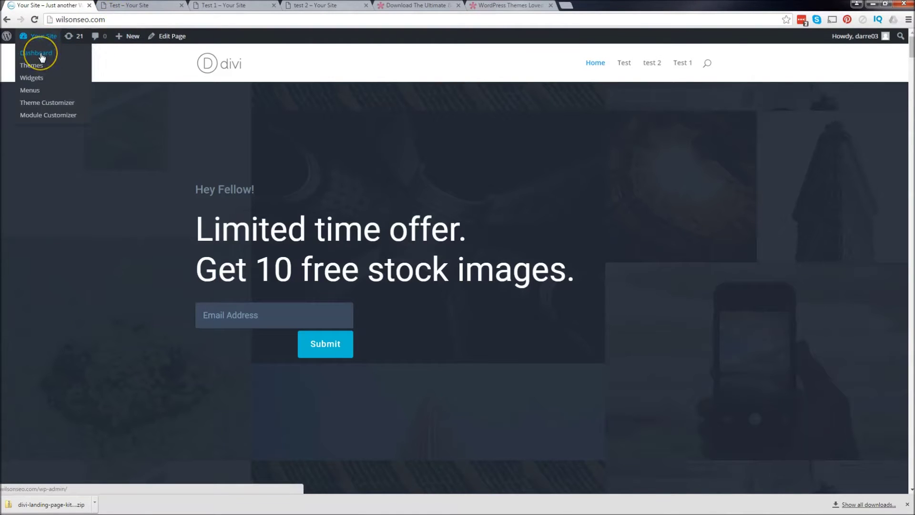
click(41, 55)
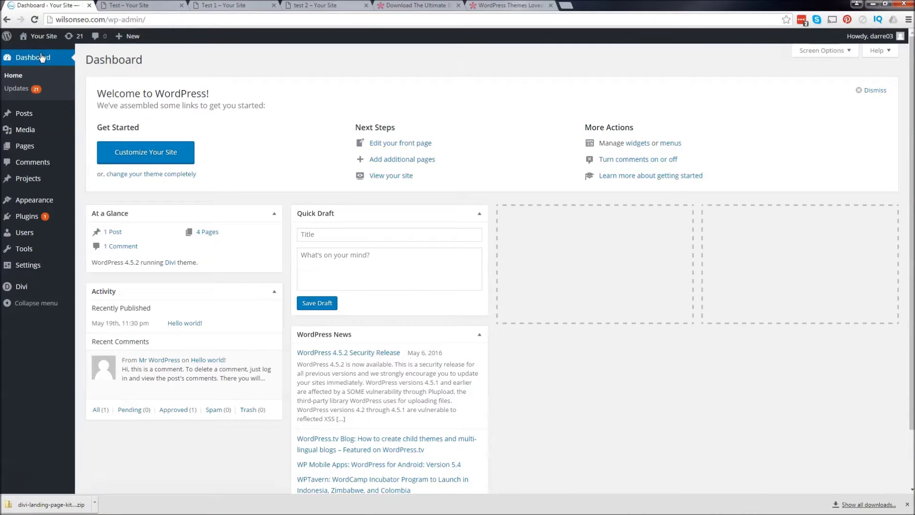
mouse_move(37, 283)
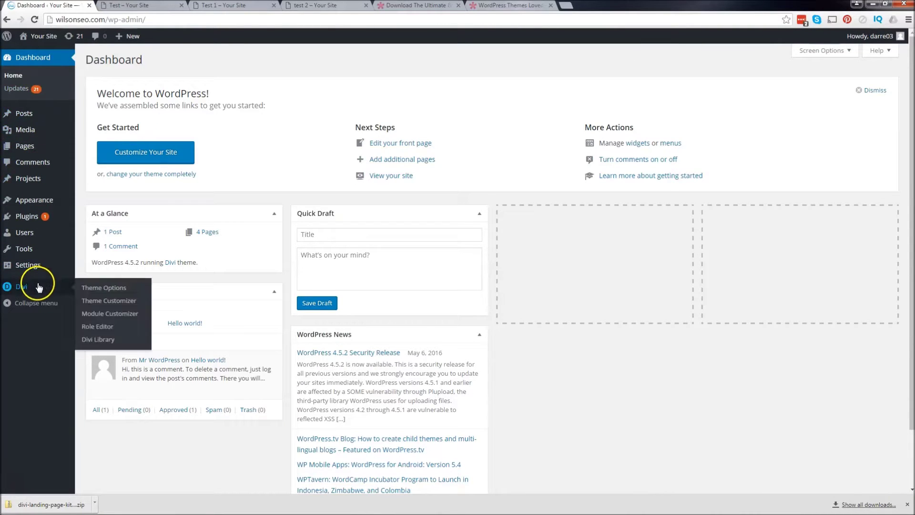
click(102, 338)
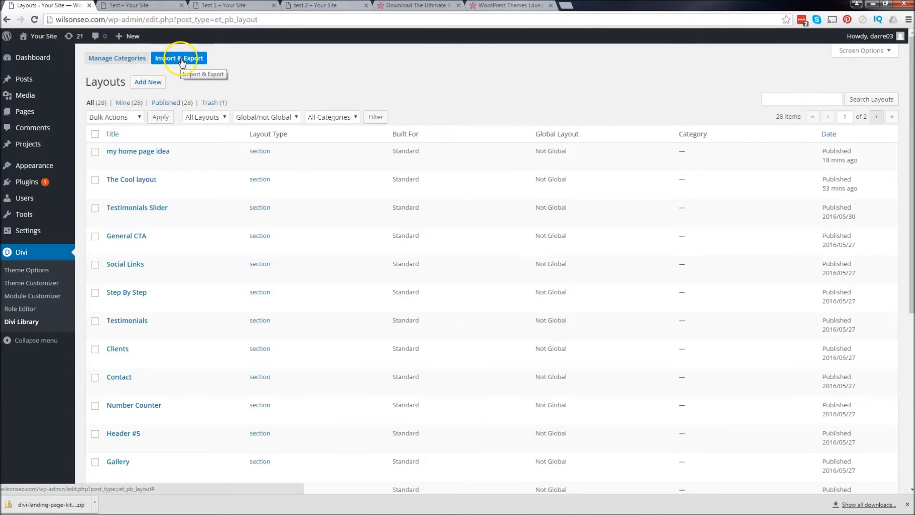
click(182, 59)
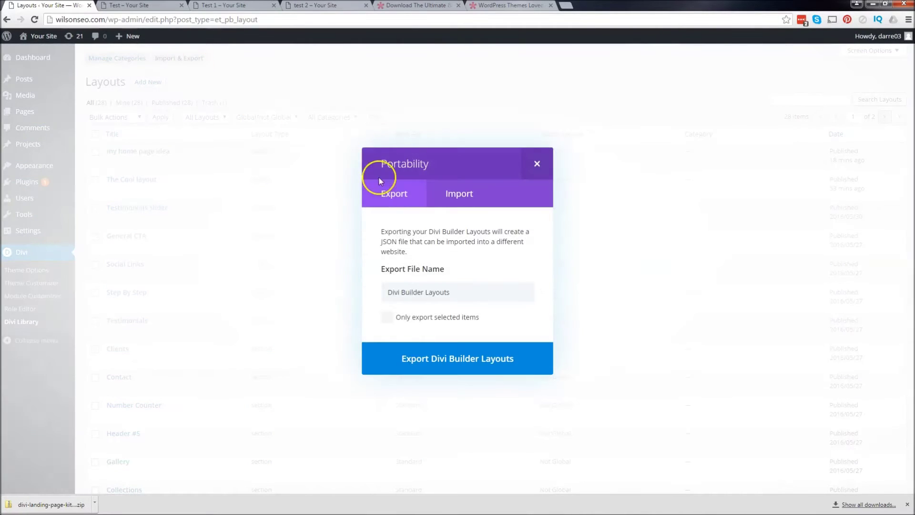
Import Landing Page Kit.json from the Portability dialog's Import tab.
click(457, 195)
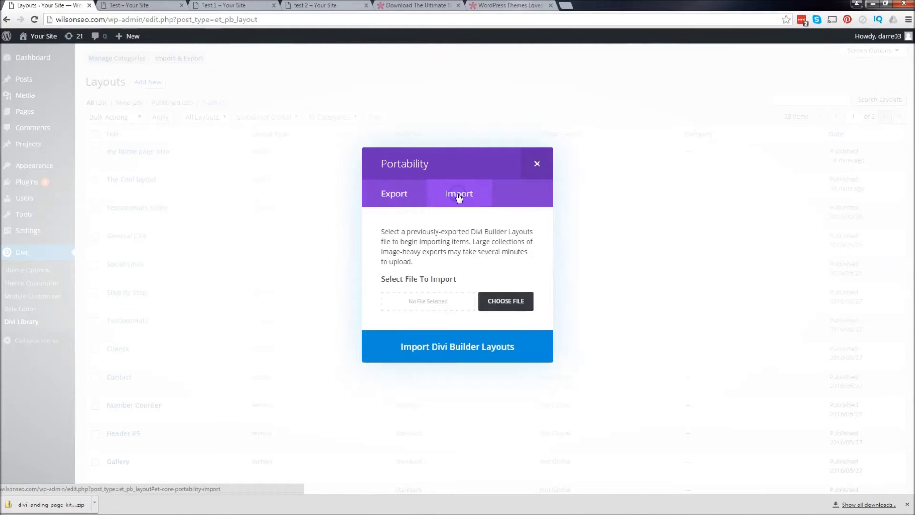
click(510, 299)
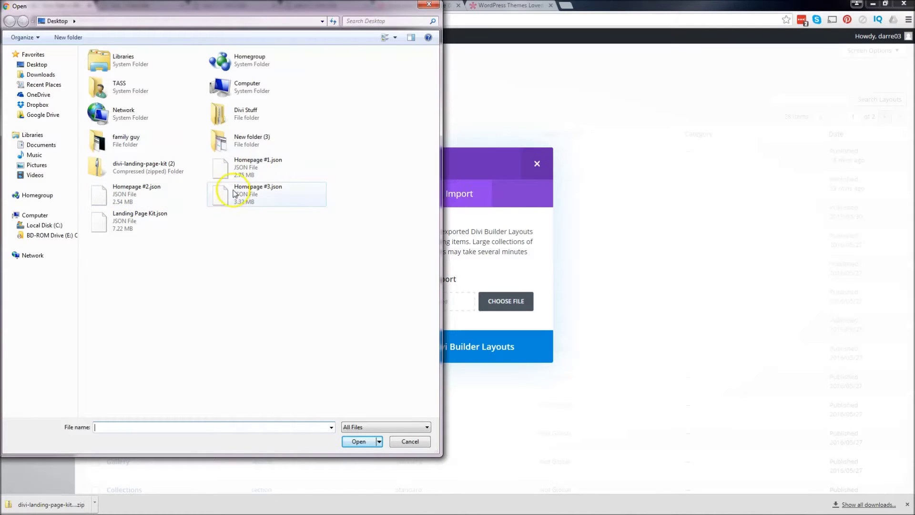
double_click(139, 224)
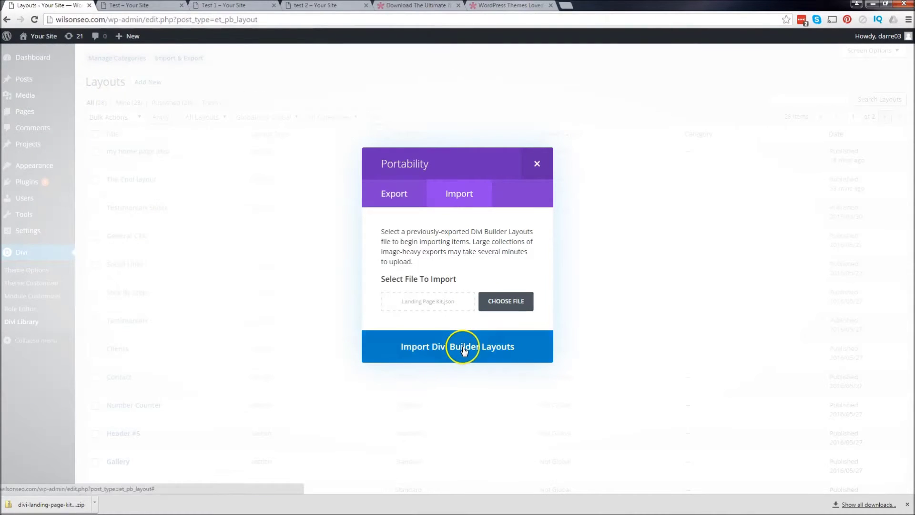
click(464, 349)
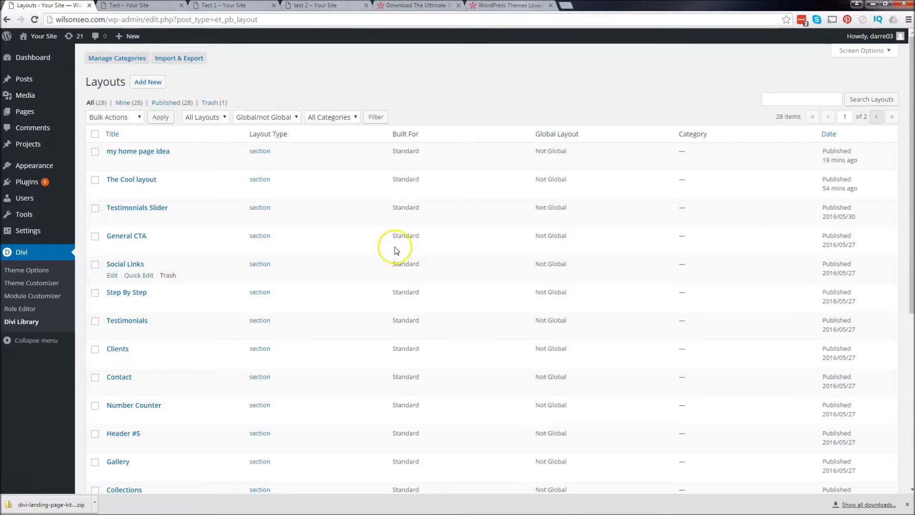
Edit the Home page from Pages > All Pages.
mouse_move(44, 37)
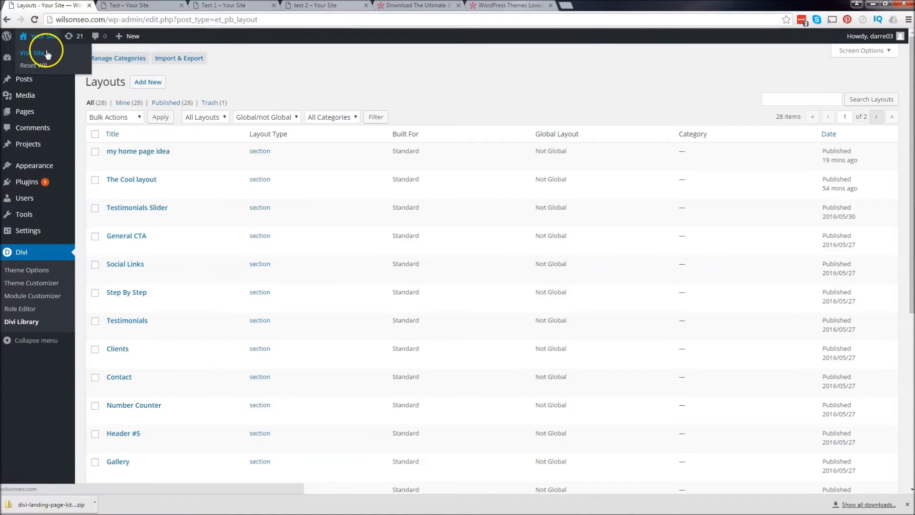
mouse_move(24, 109)
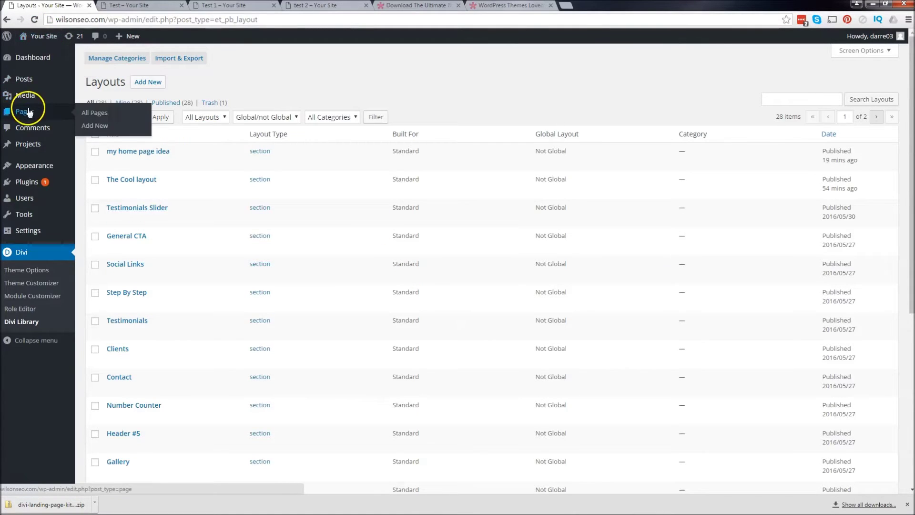
click(103, 115)
click(113, 166)
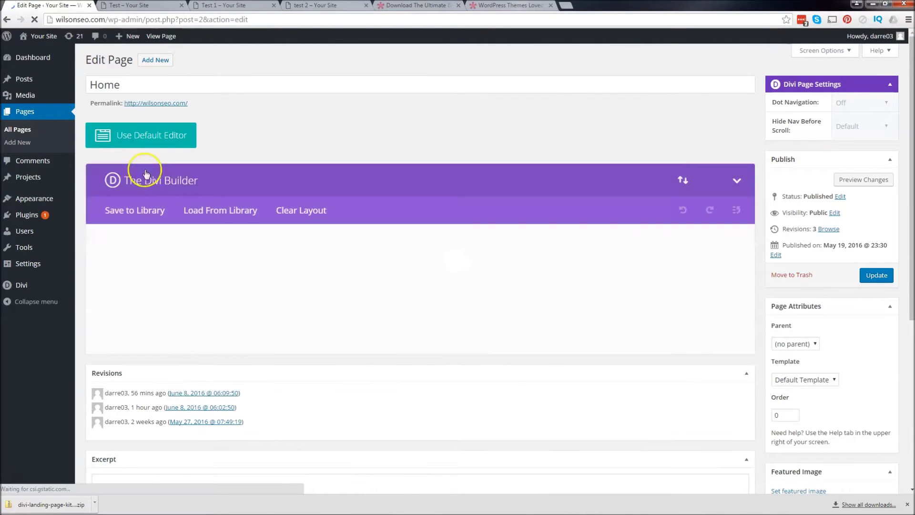
Load the Landing Page Kit layout from the library into the Divi Builder.
click(243, 214)
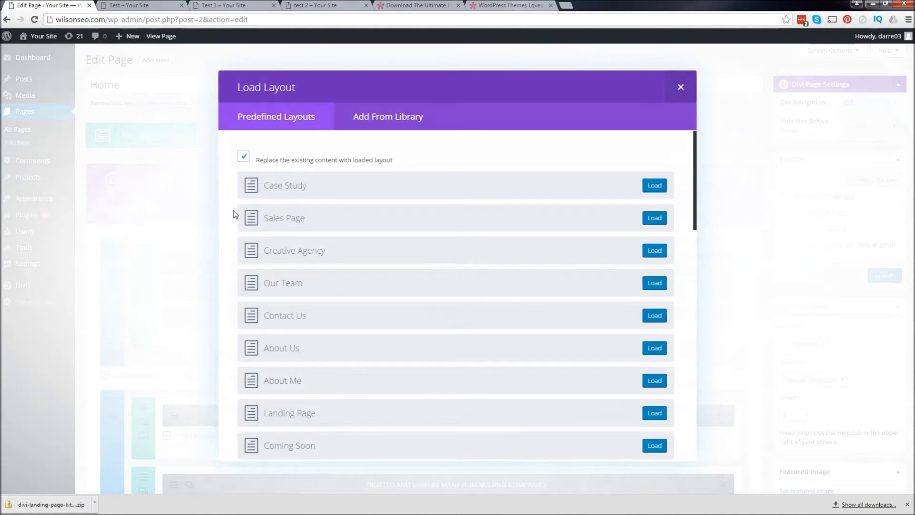
click(383, 120)
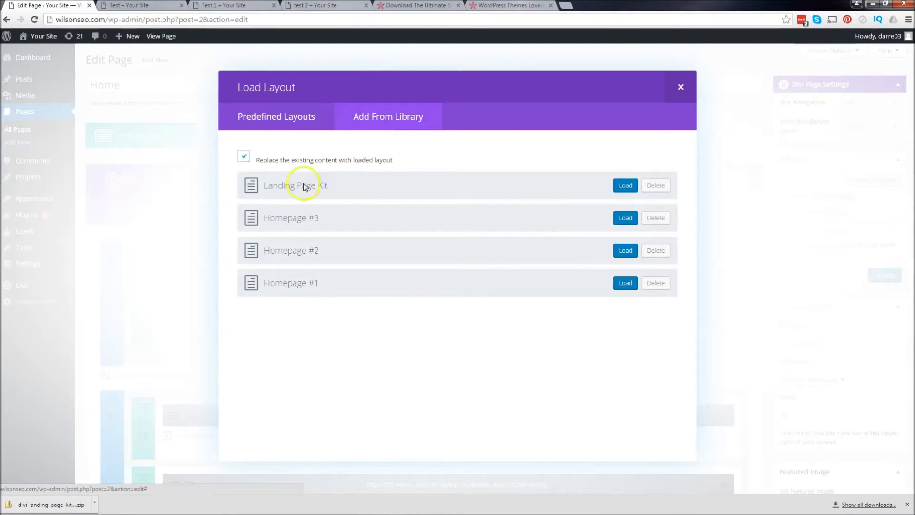
click(617, 188)
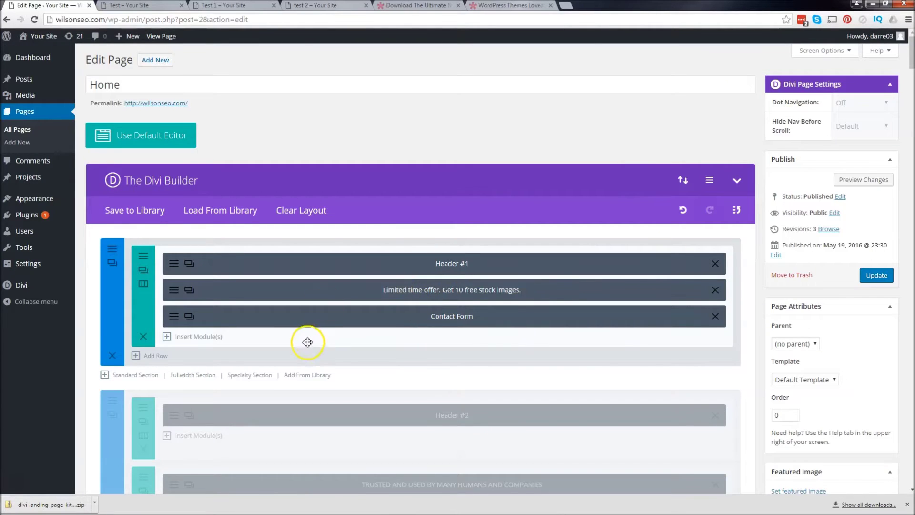
Re-enable the faded Header #2 section for desktop via its right-click Enable menu.
scroll(307, 343, down, 4)
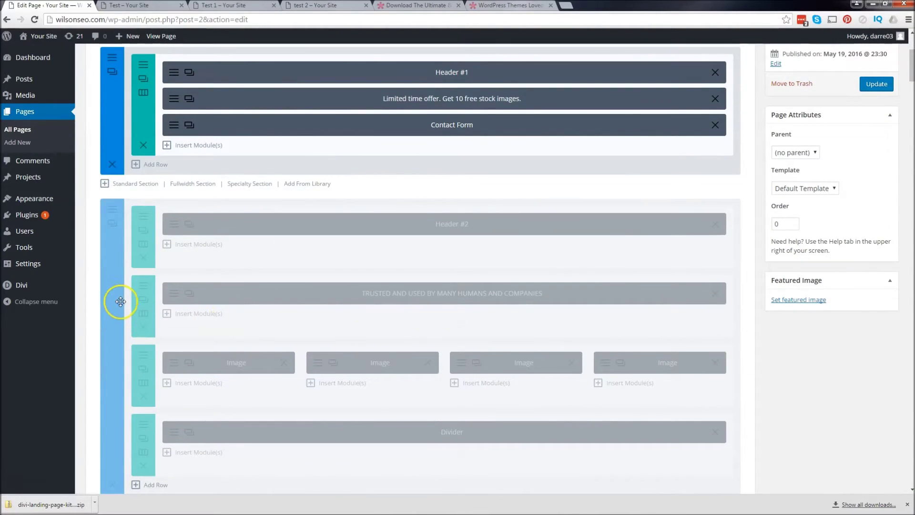
scroll(120, 294, down, 1)
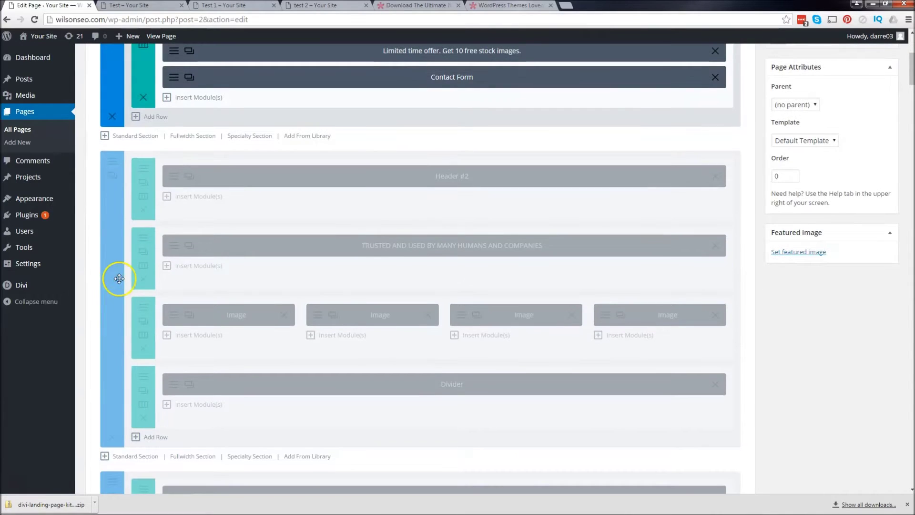
right_click(114, 250)
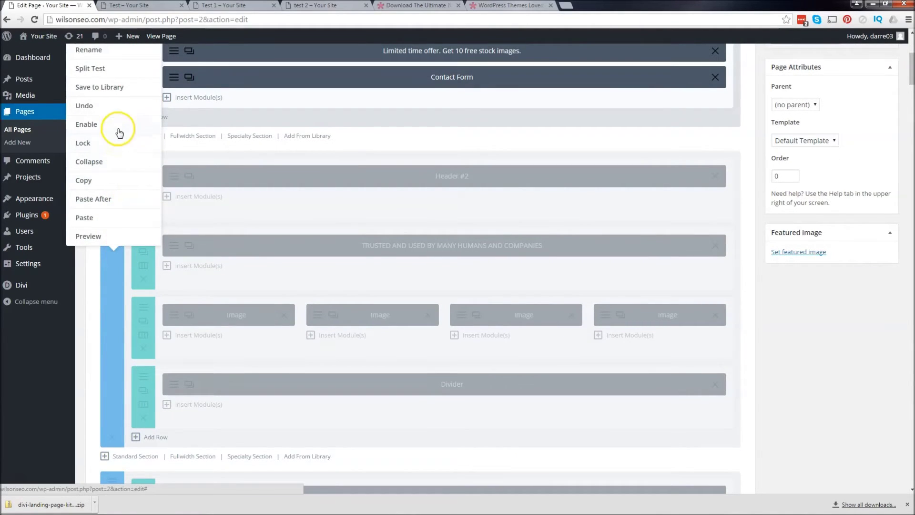
click(133, 125)
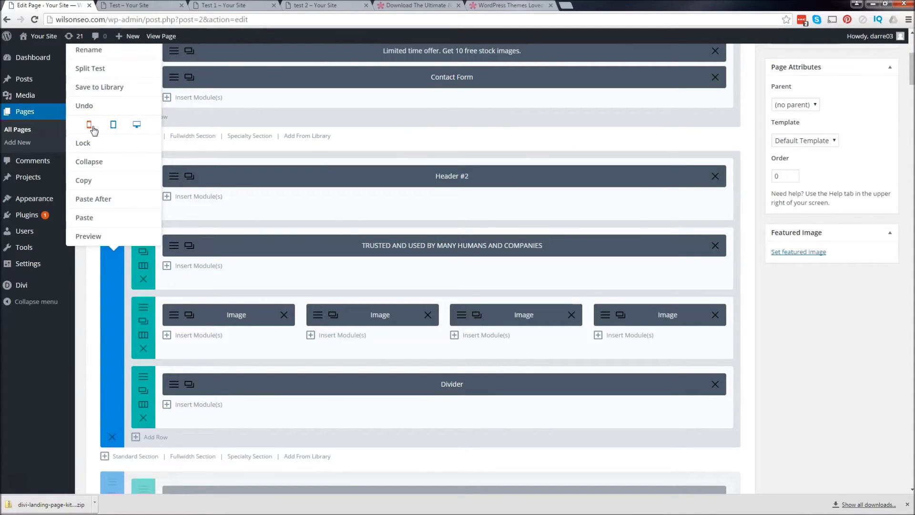
scroll(96, 325, down, 5)
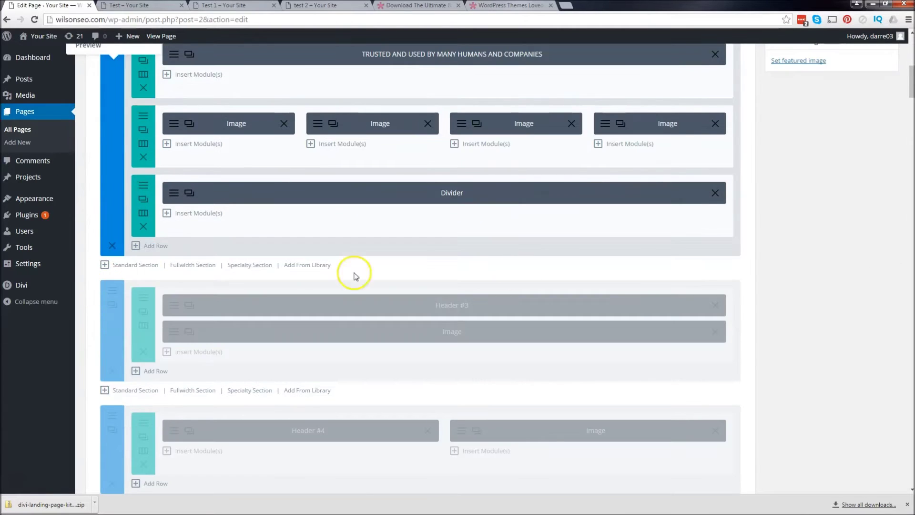
scroll(707, 274, up, 10)
scroll(698, 367, down, 20)
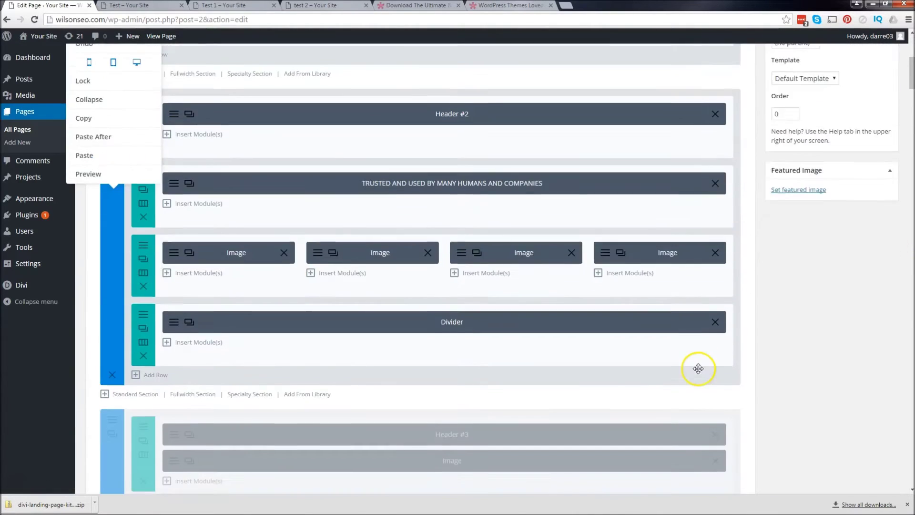
scroll(698, 367, up, 20)
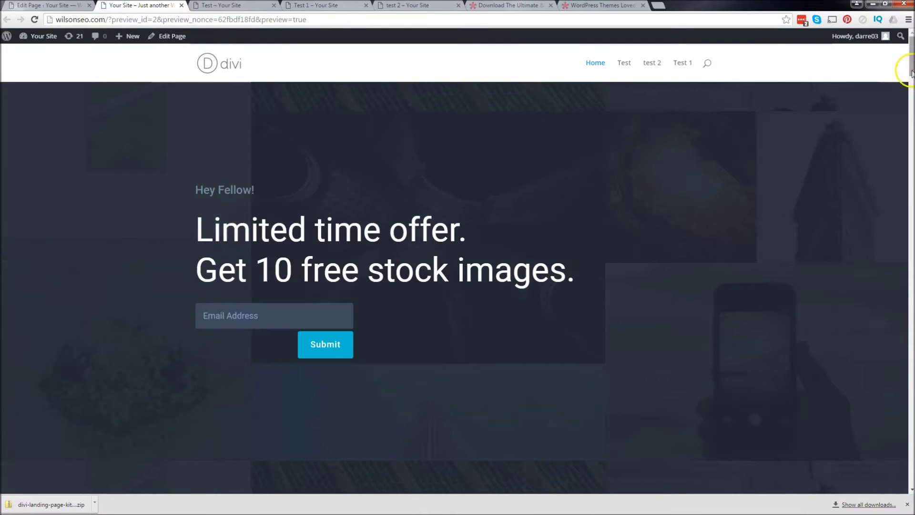
Scroll the Home page preview from the hero down to the $8/$18/$48 pricing tiers and back up.
drag(911, 72, 912, 189)
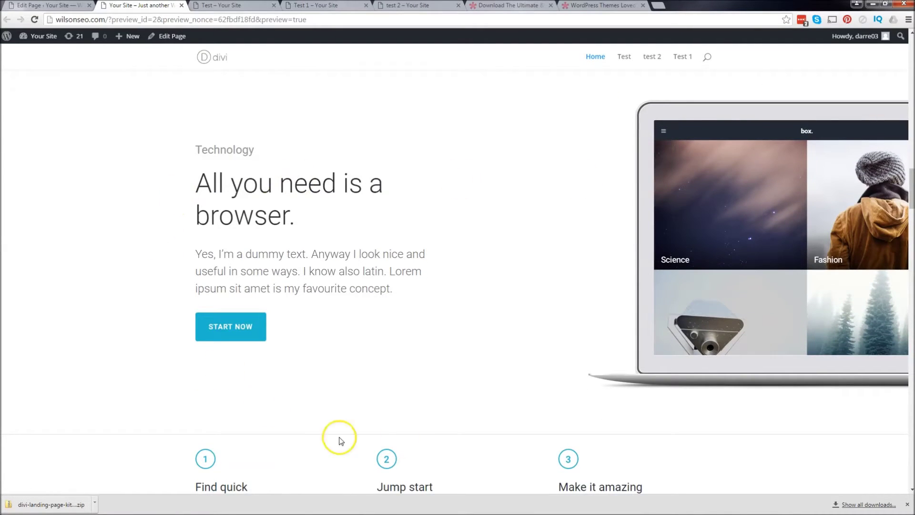
scroll(655, 380, down, 3)
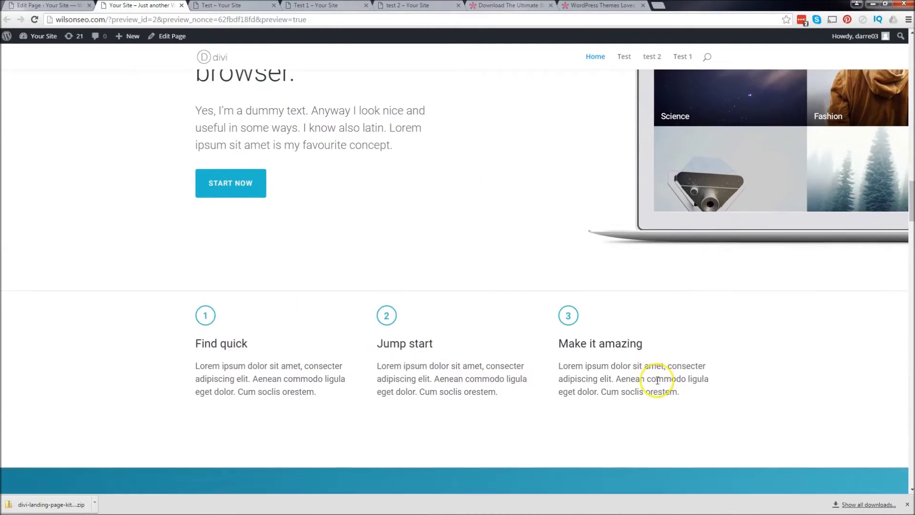
scroll(656, 380, down, 10)
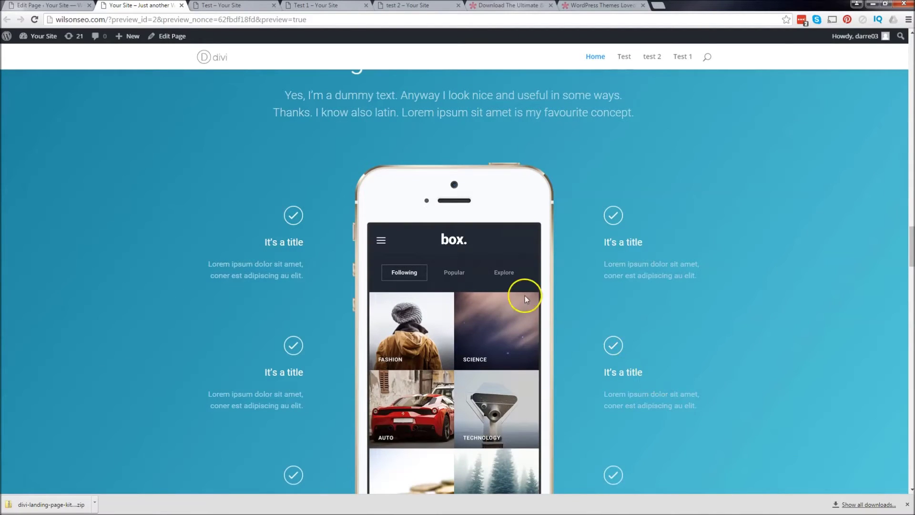
click(908, 504)
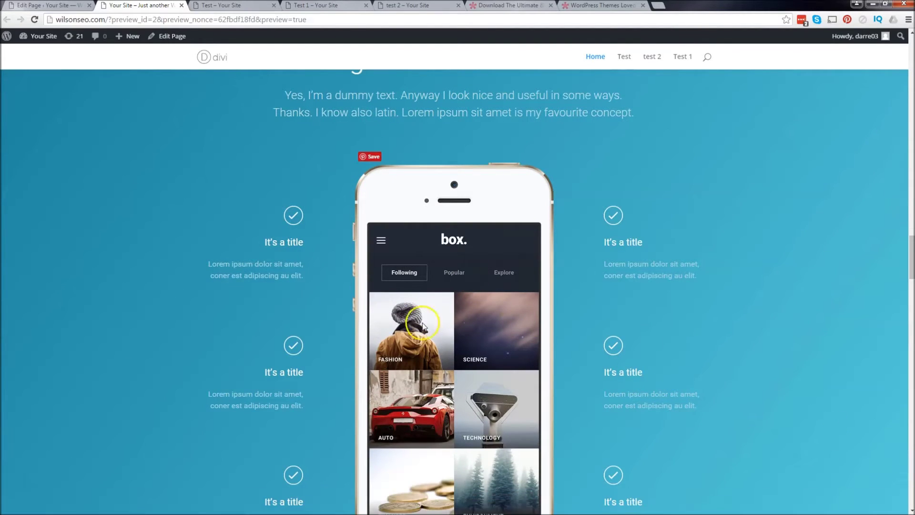
scroll(499, 347, down, 1)
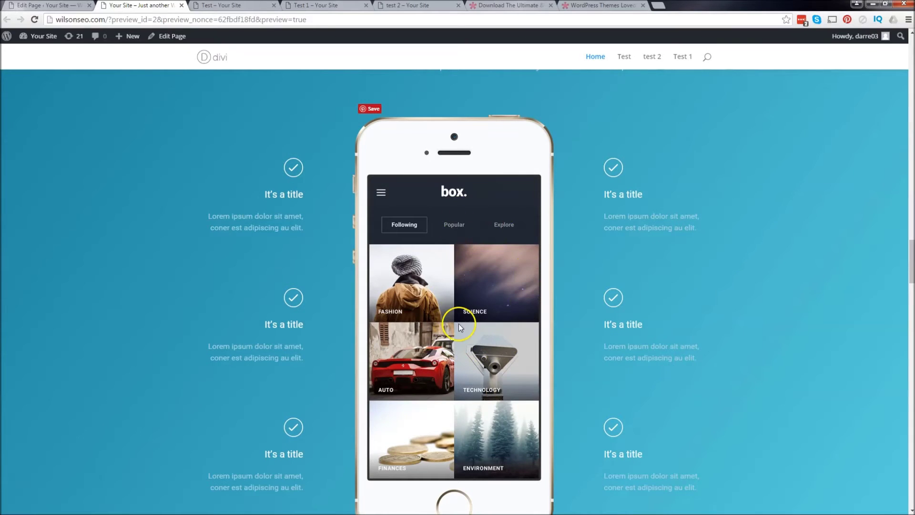
scroll(431, 210, down, 8)
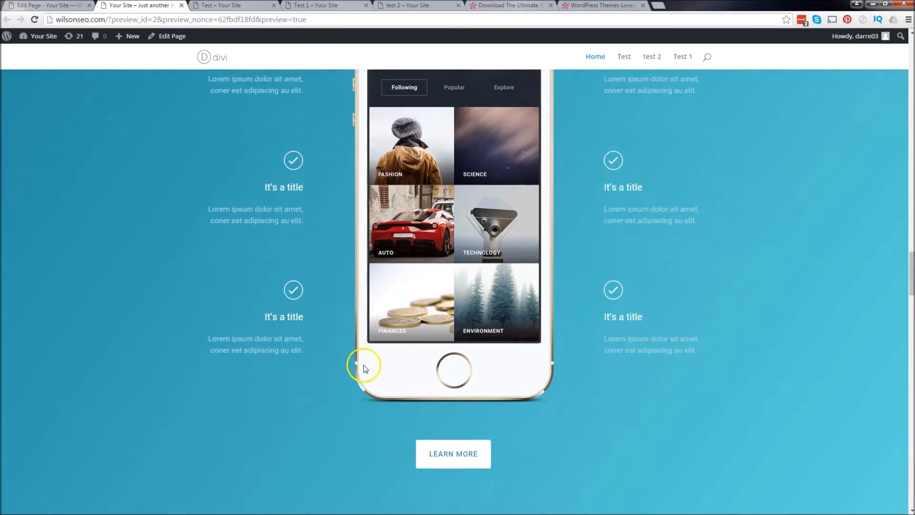
scroll(396, 361, down, 19)
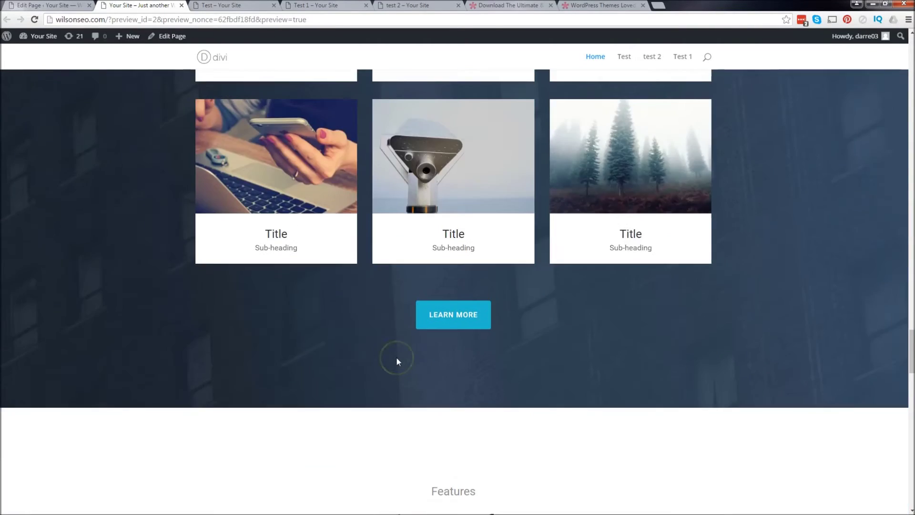
scroll(398, 361, down, 20)
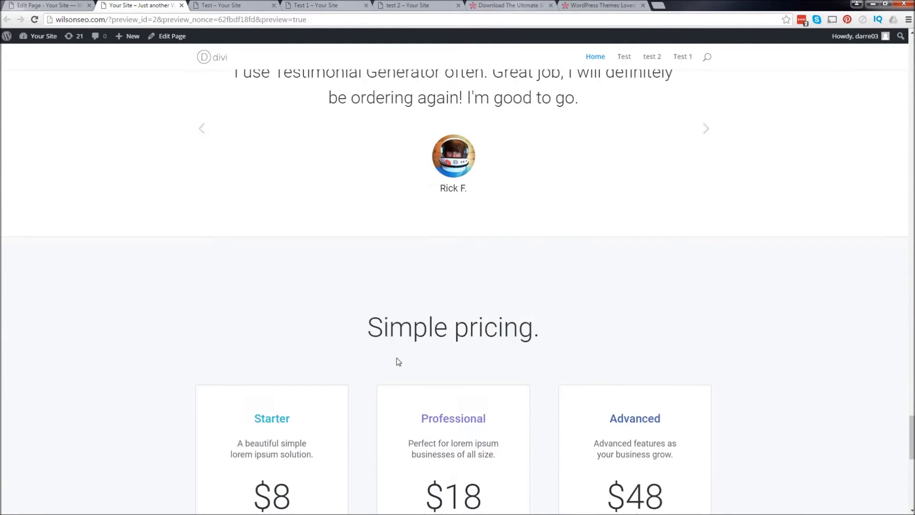
scroll(398, 361, down, 3)
scroll(396, 360, up, 6)
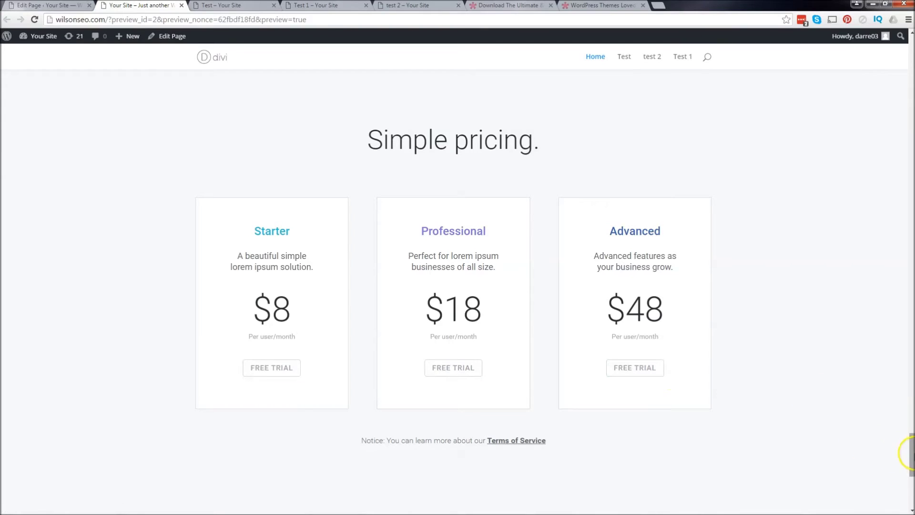
drag(908, 452, 911, 62)
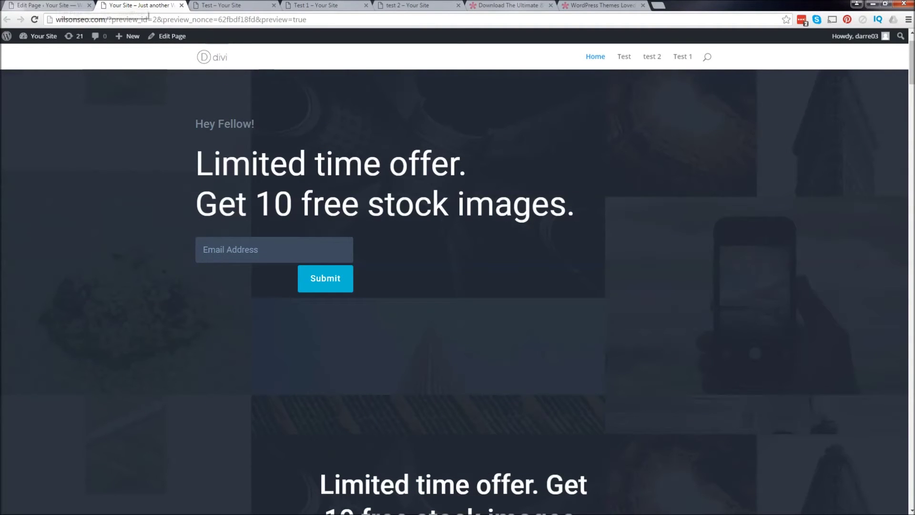
Save the top offer section to the Divi Library as 'the page I want to use!' and update Home.
click(45, 6)
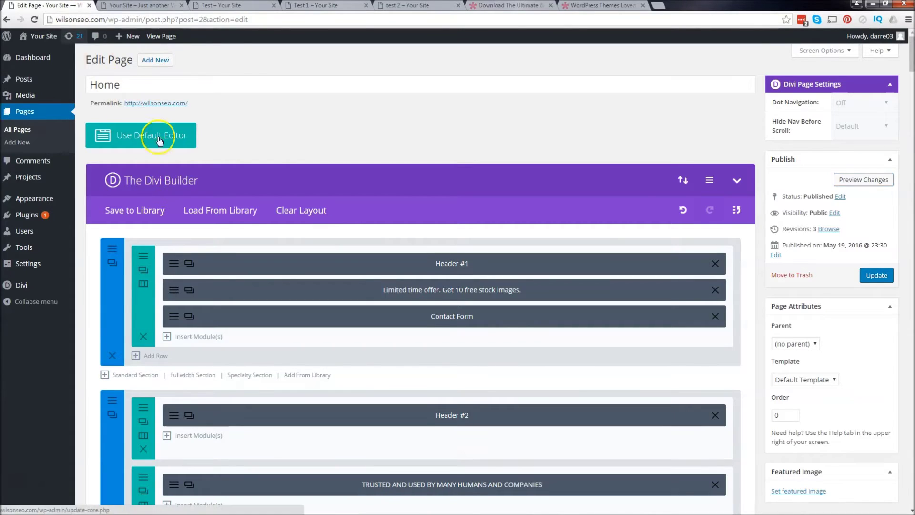
click(138, 5)
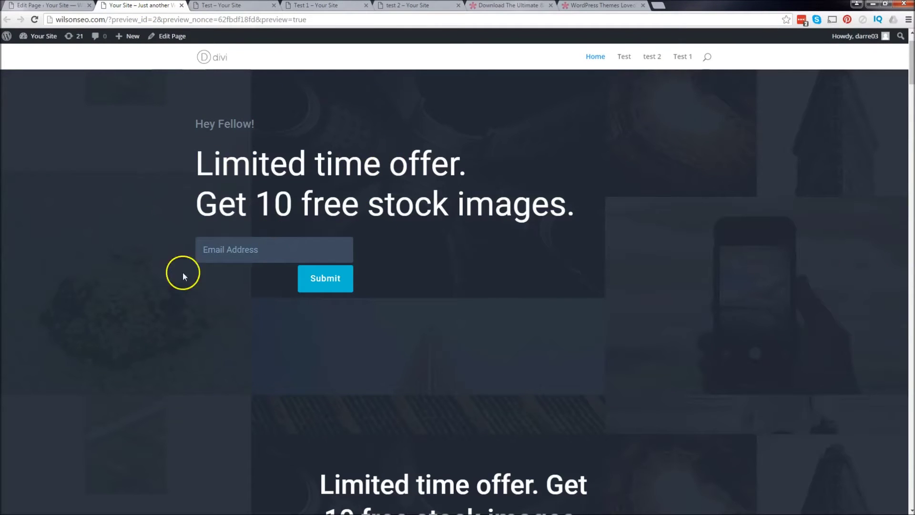
scroll(394, 153, up, 1)
click(81, 6)
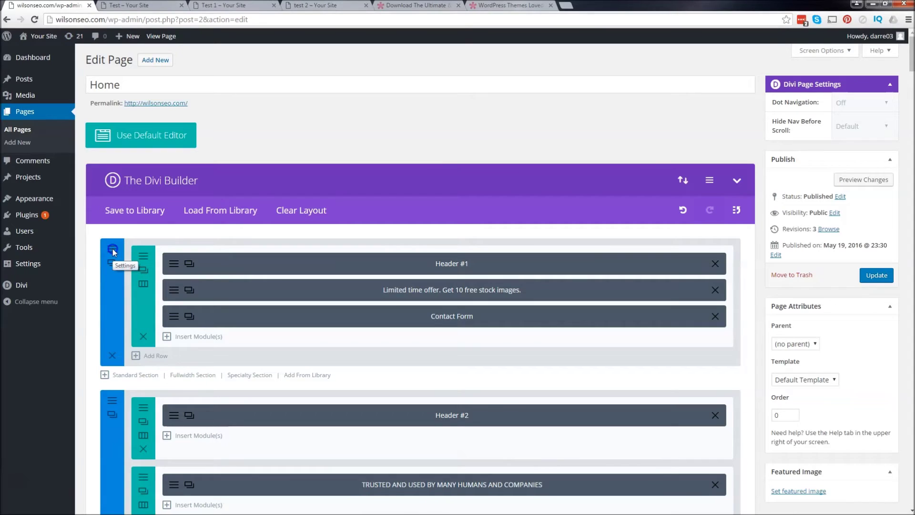
click(113, 249)
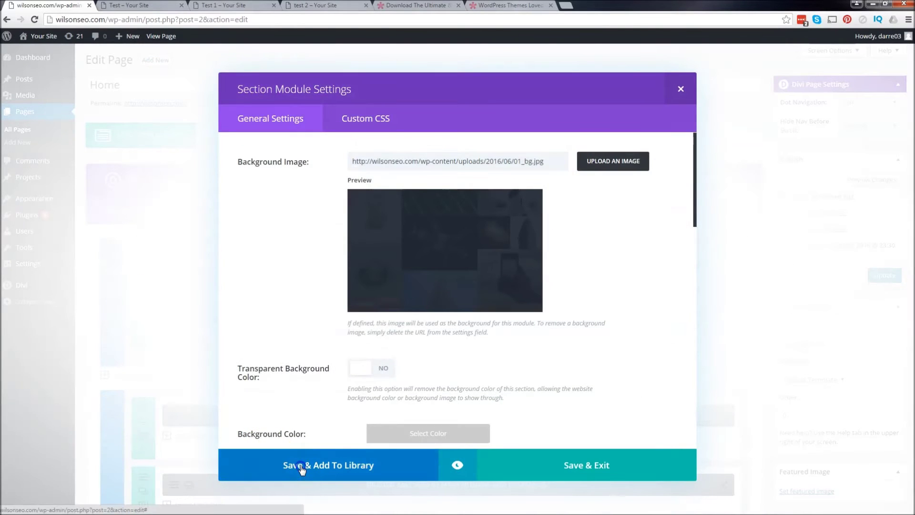
click(301, 468)
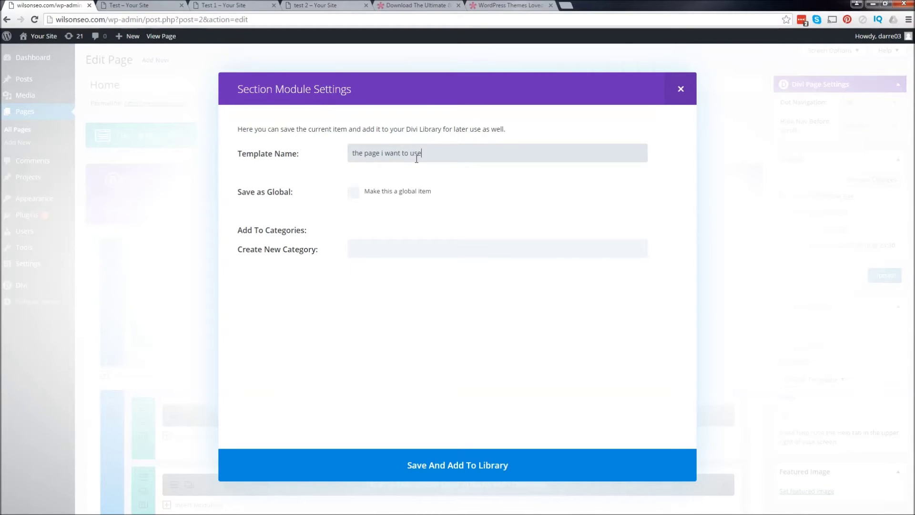
click(463, 465)
click(873, 275)
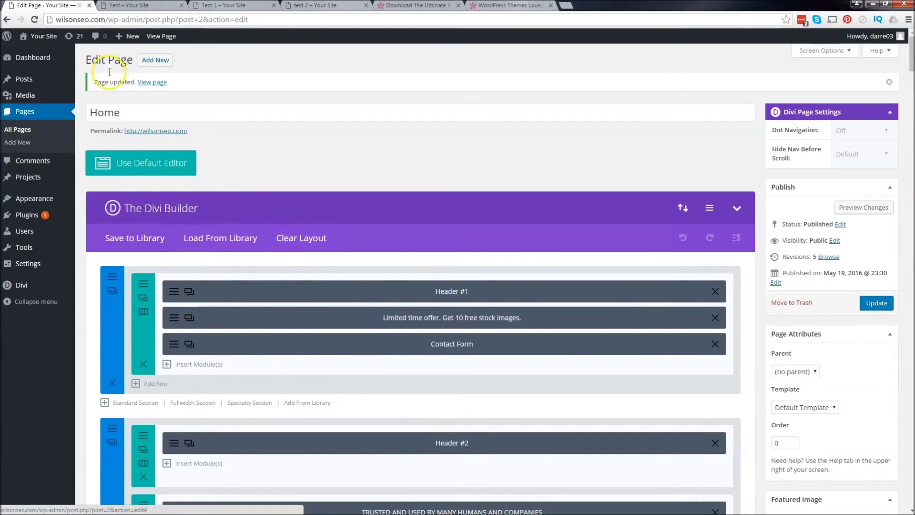
click(90, 7)
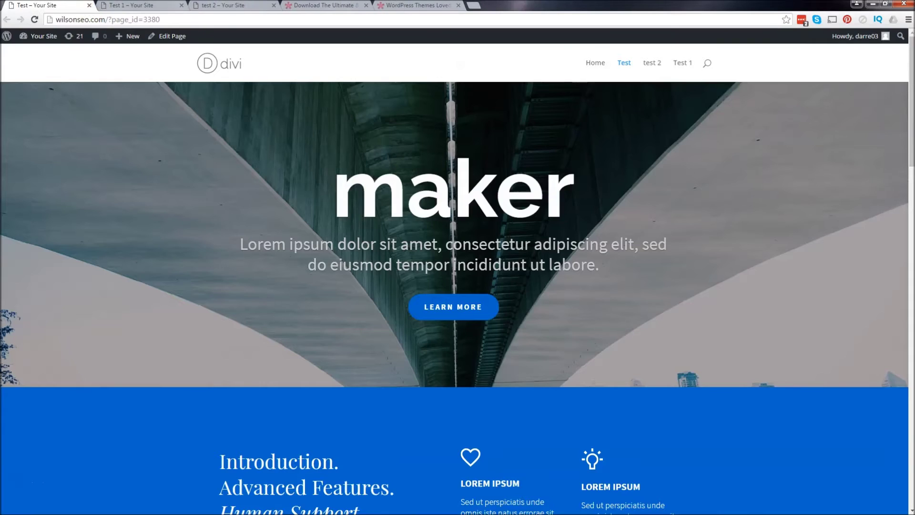
Look over the test 2 and Test 1 page tabs, ending on the layout-kit blog post.
click(229, 5)
click(130, 6)
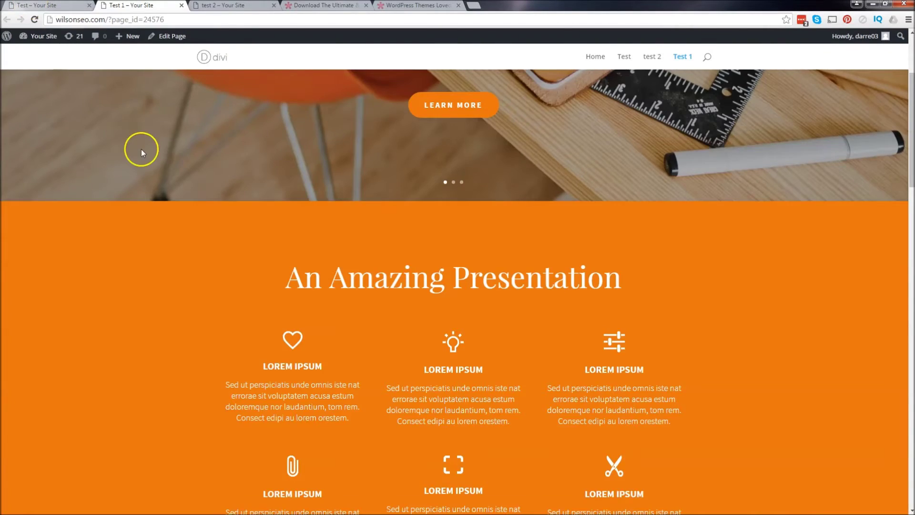
scroll(141, 150, up, 3)
key(ctrl+shift+Tab)
key(ctrl+Tab)
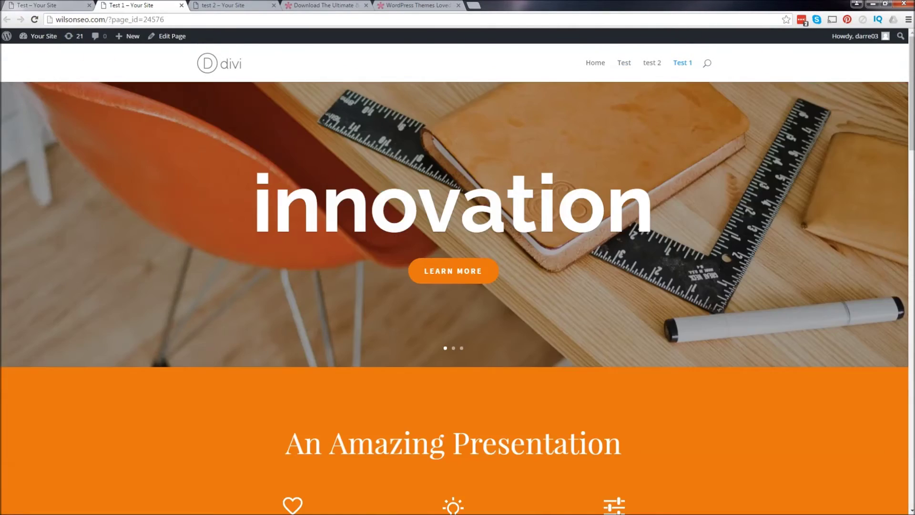
key(ctrl+Tab)
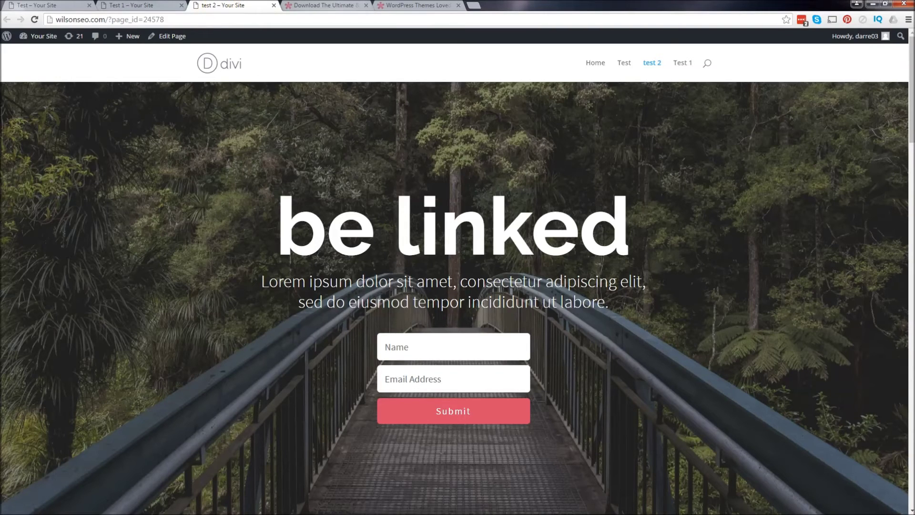
key(ctrl+Tab)
scroll(372, 184, up, 20)
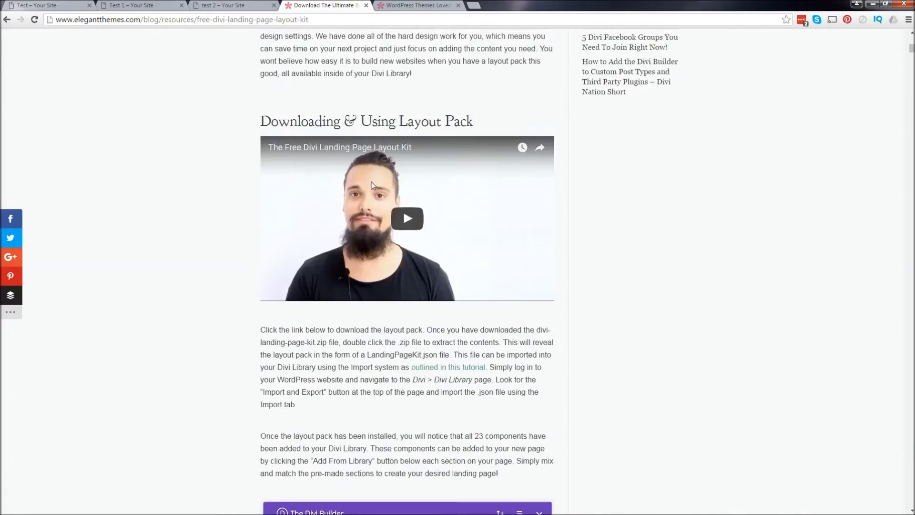
Go to the Elegant Themes blog and open the Free Divi Layout Pack post.
scroll(372, 184, up, 7)
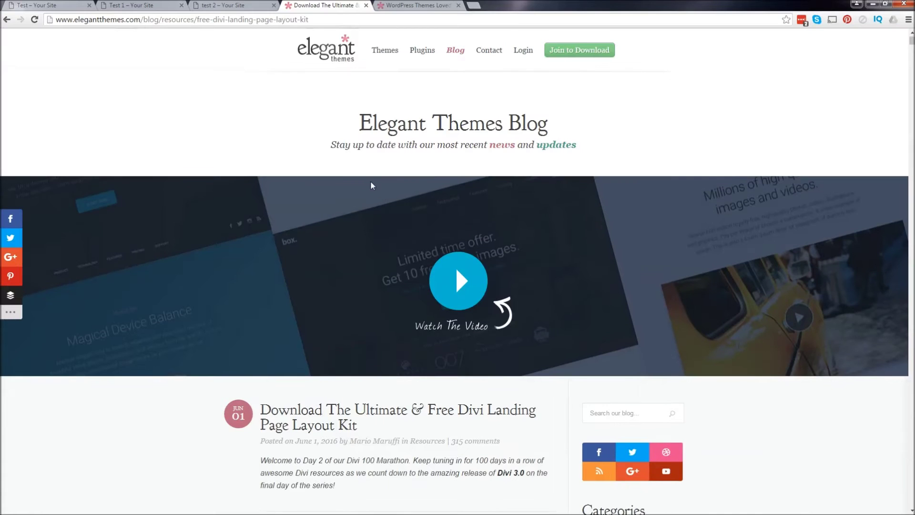
click(391, 108)
click(455, 51)
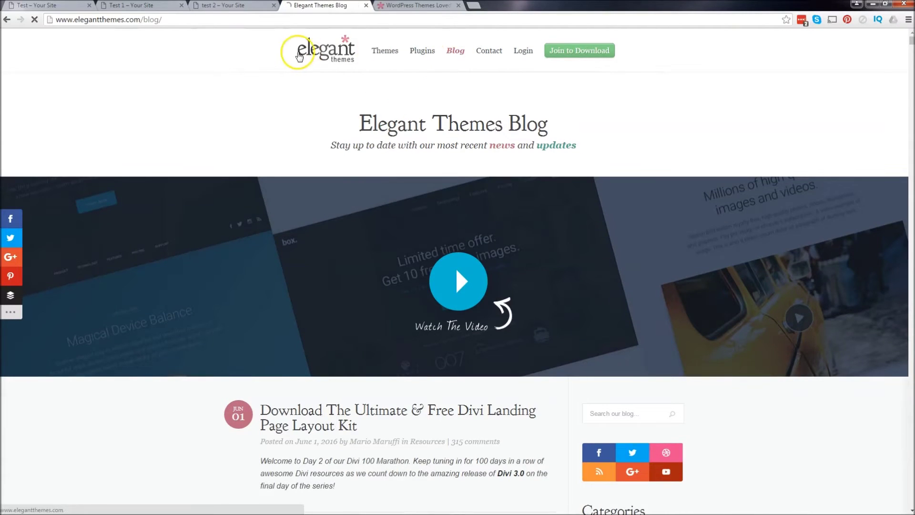
scroll(468, 168, down, 6)
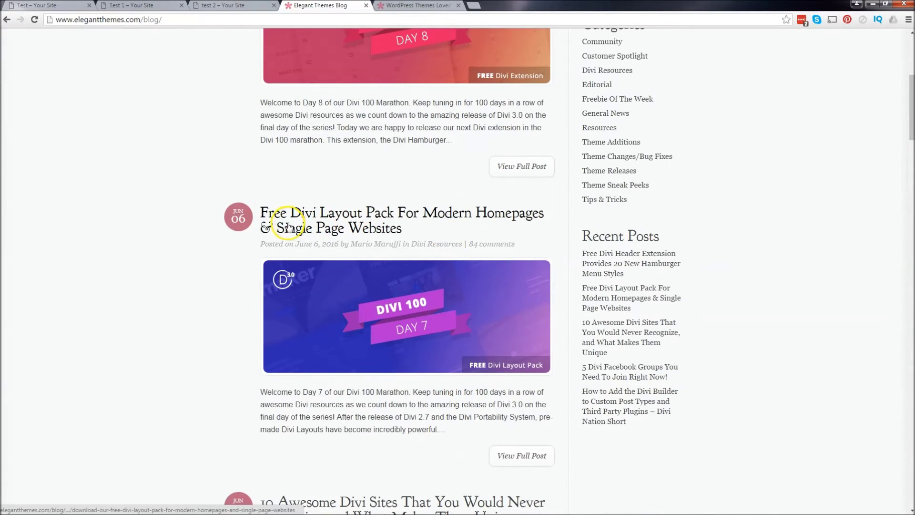
click(355, 218)
Download the layout pack zip divi-100-pack-1 (4).zip from the post.
scroll(355, 220, down, 5)
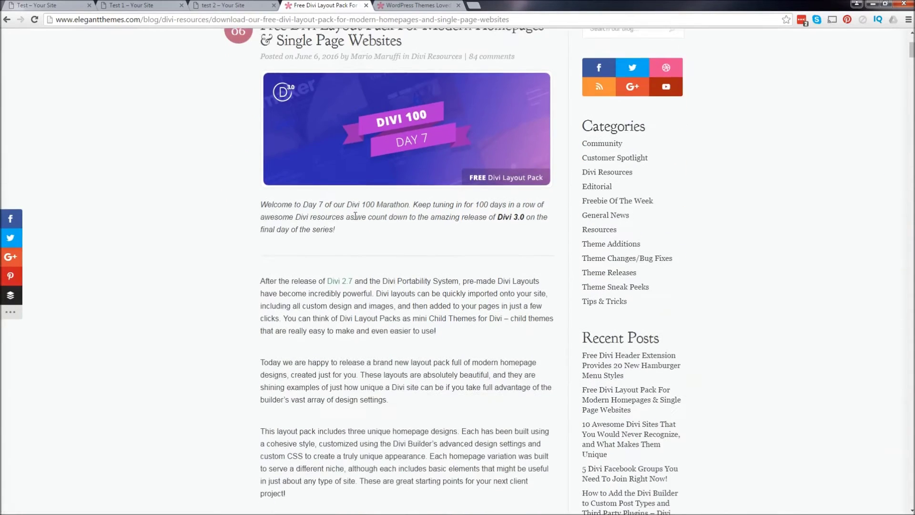
scroll(355, 218, down, 6)
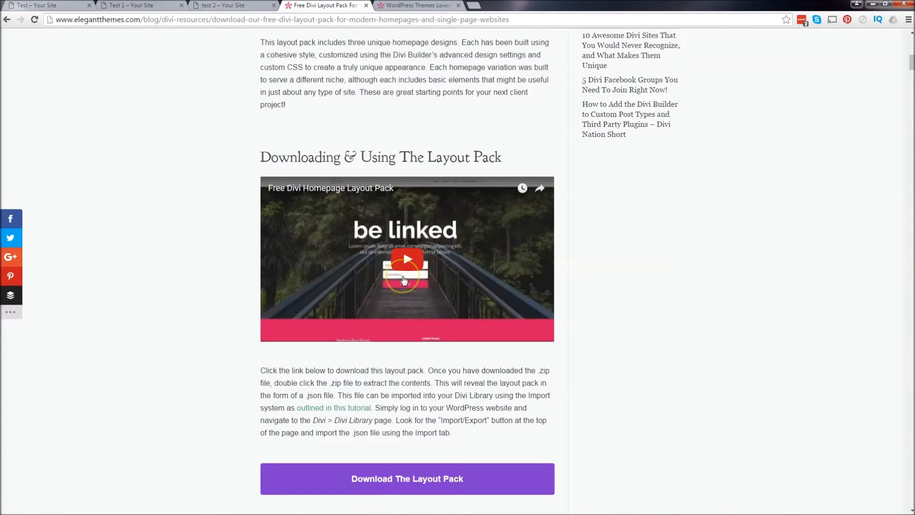
scroll(403, 280, down, 3)
click(424, 334)
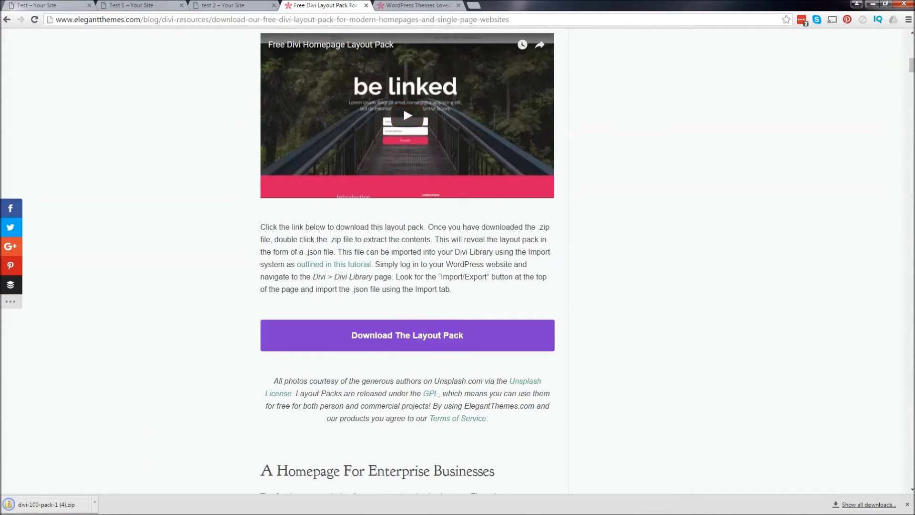
key(ctrl+1)
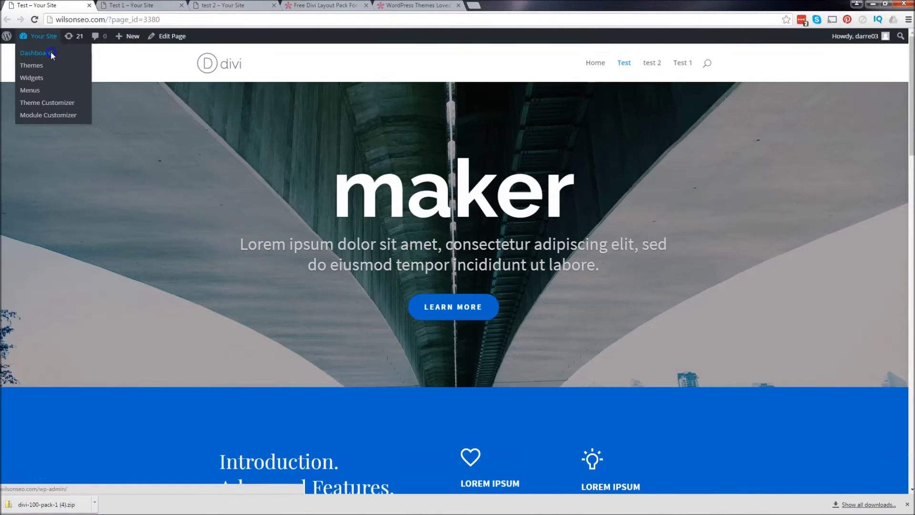
Open the Divi Library layouts list, showing 29 layouts, from the WordPress dashboard.
click(50, 51)
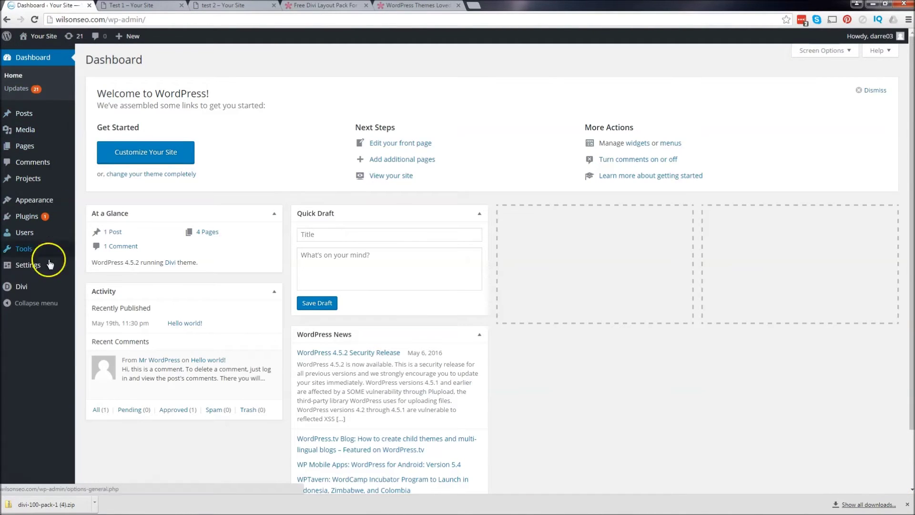
mouse_move(47, 287)
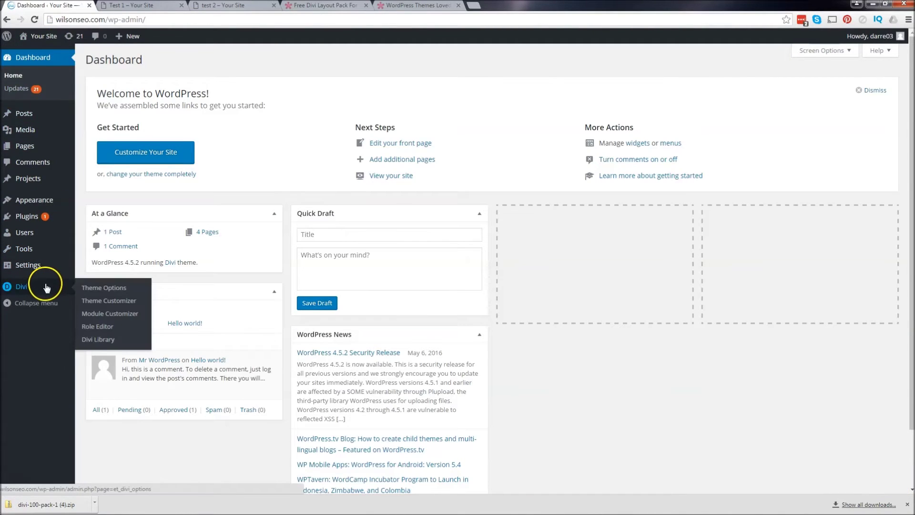
click(105, 340)
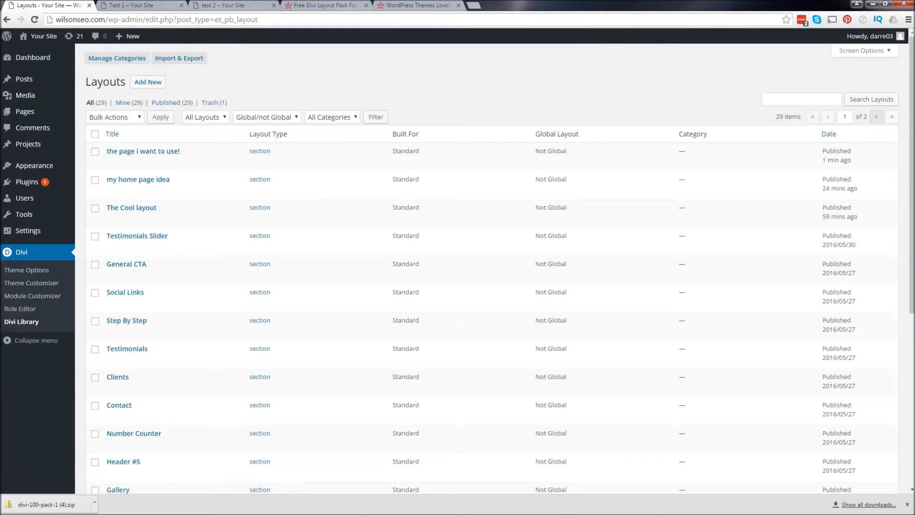
Shrink the browser window and move it right so the desktop folders show.
double_click(675, 3)
drag(534, 36, 765, 33)
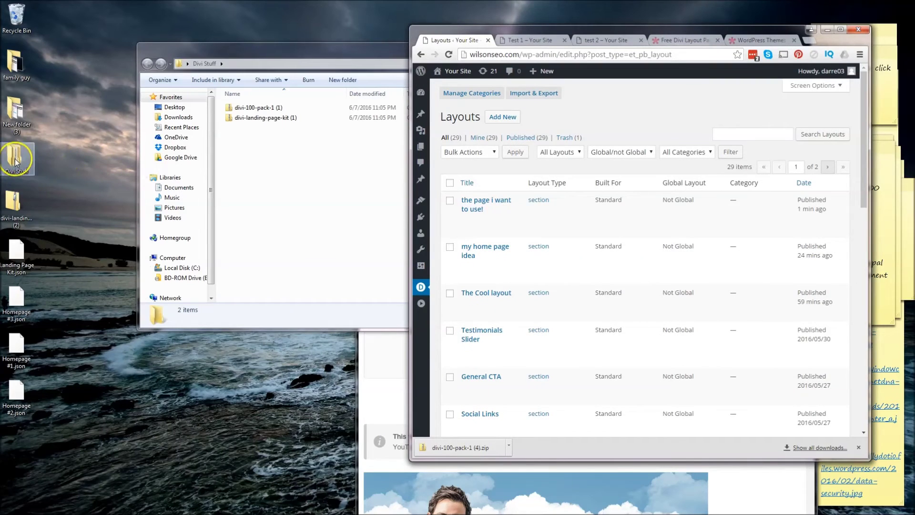
double_click(17, 212)
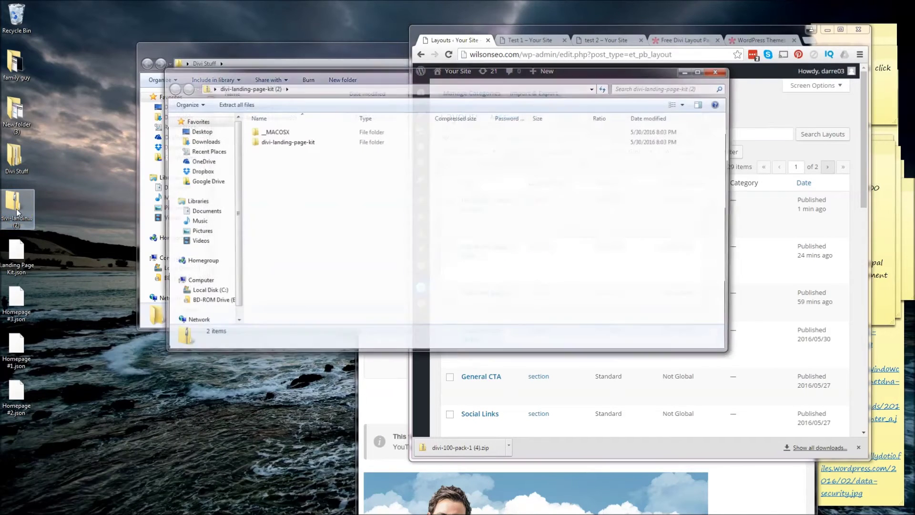
click(719, 71)
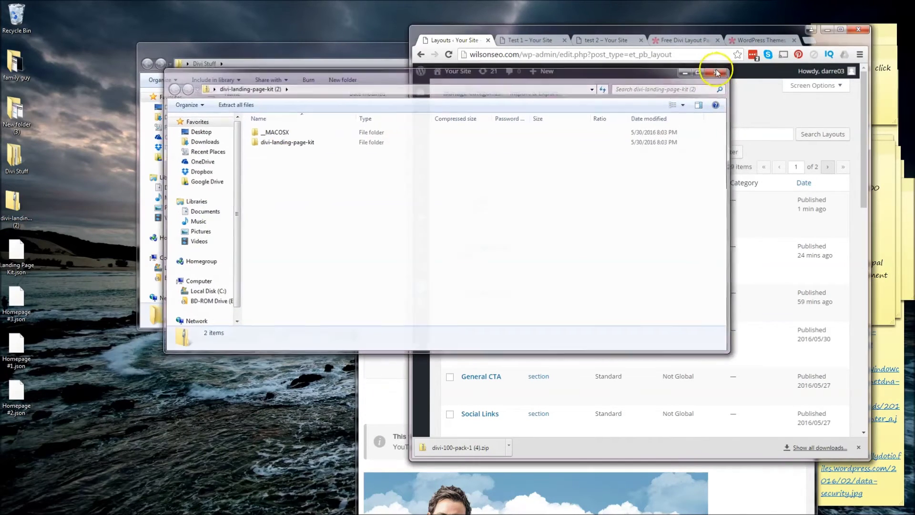
Download the layout pack again from its post and drag divi-100-pack-1 (5).zip onto the desktop.
click(748, 40)
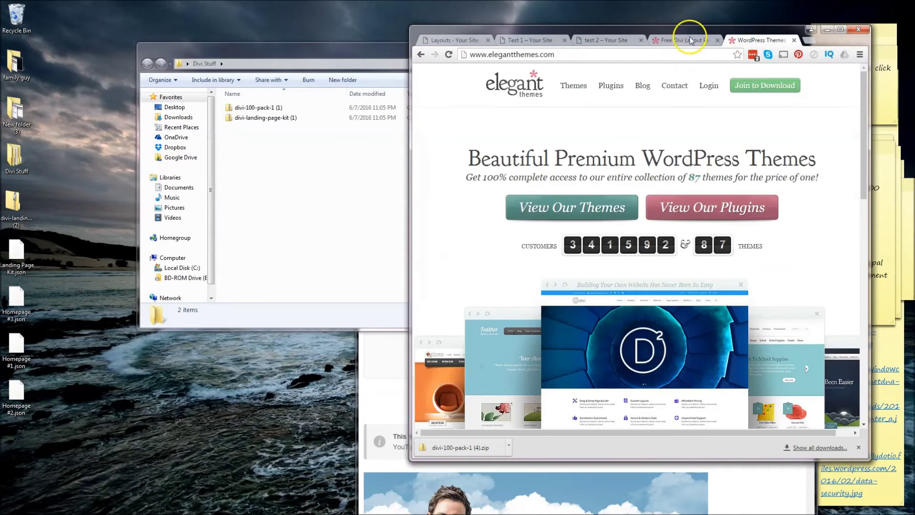
click(686, 40)
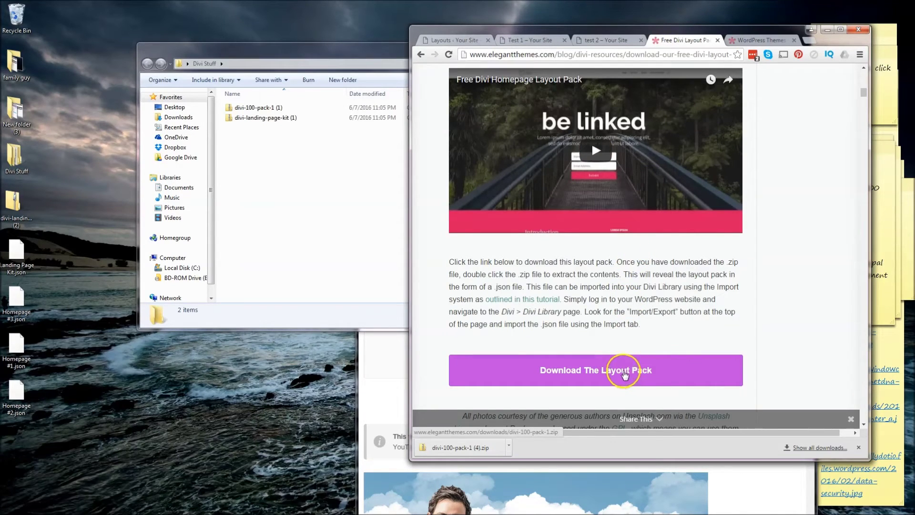
click(625, 375)
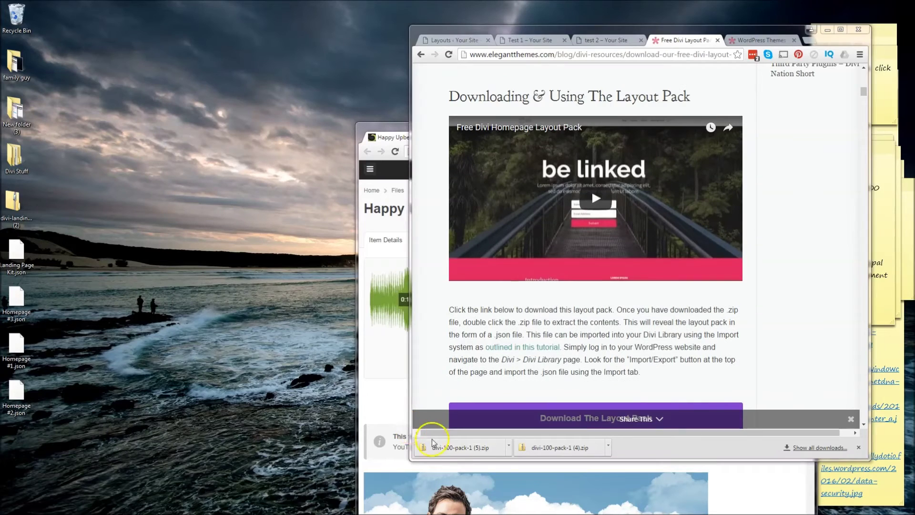
drag(429, 435, 52, 450)
click(80, 412)
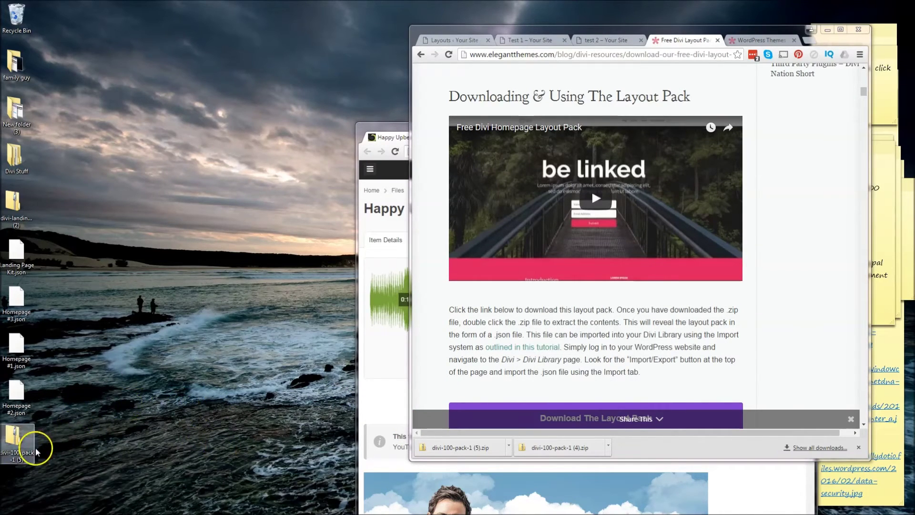
Open the divi-100-pack-1 (5) zip's divi-100-pack-1 folder and copy All.json to the desktop.
double_click(29, 434)
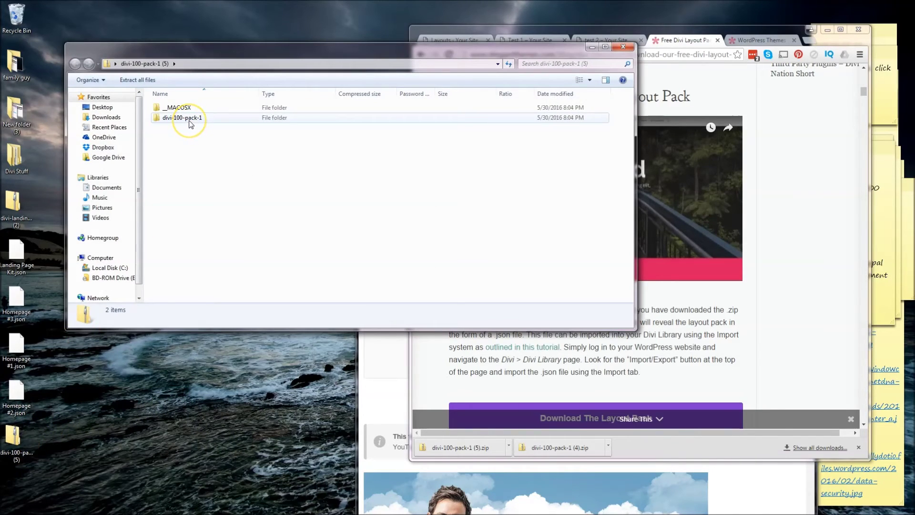
click(189, 109)
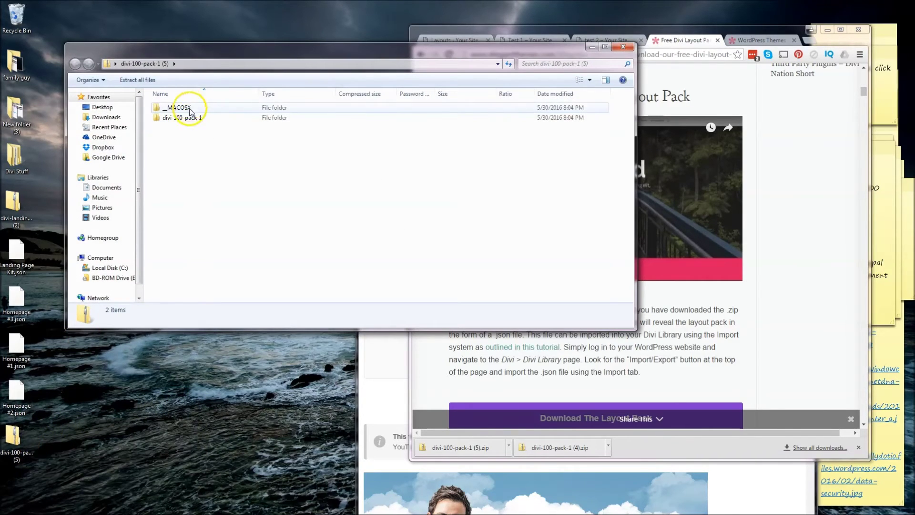
click(191, 120)
double_click(190, 122)
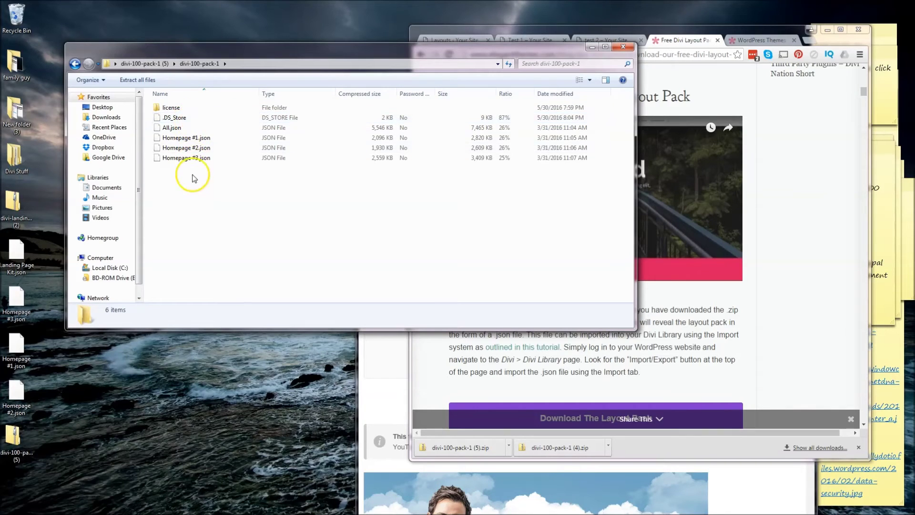
drag(192, 175, 167, 133)
click(172, 128)
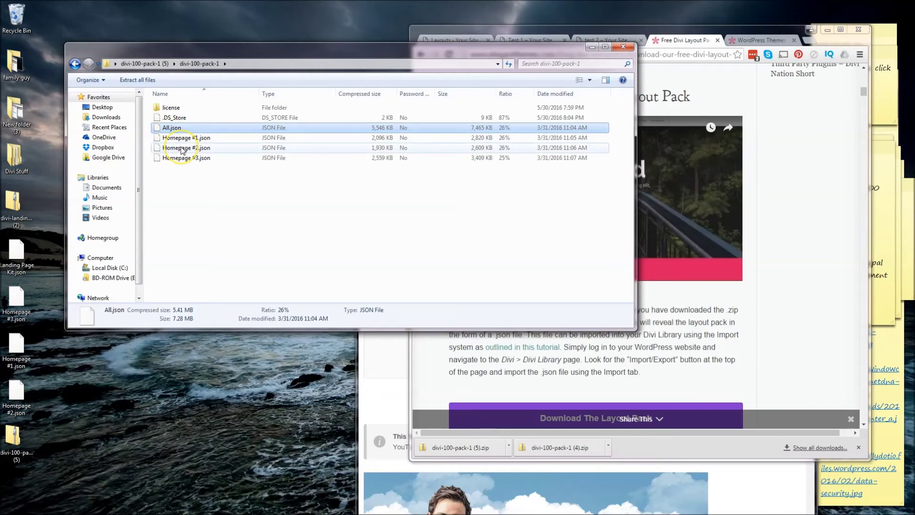
drag(177, 127, 174, 463)
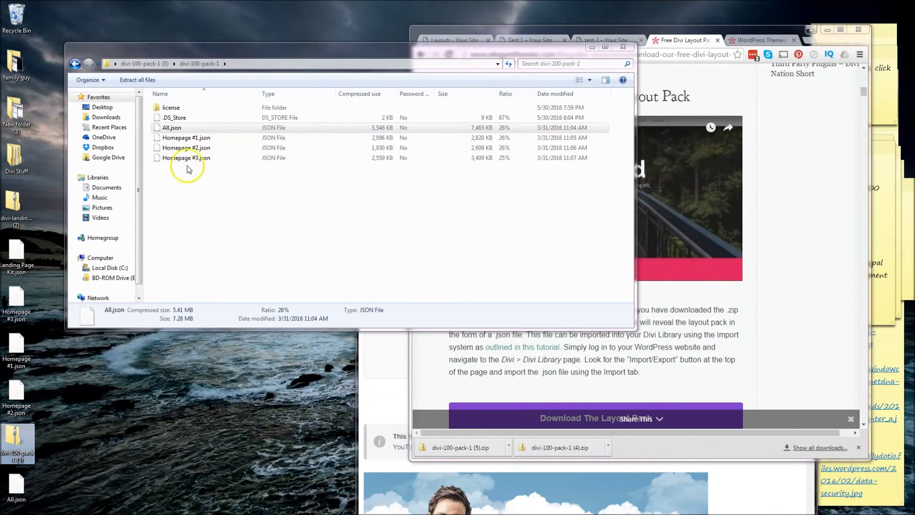
click(188, 139)
click(189, 148)
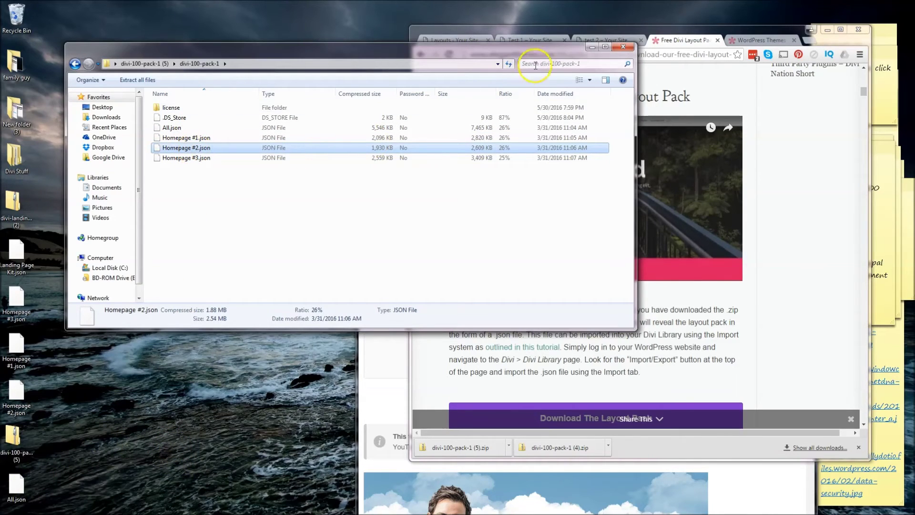
click(590, 47)
Maximize the browser and import All.json via the Divi Library's Import & Export Import tab.
click(458, 40)
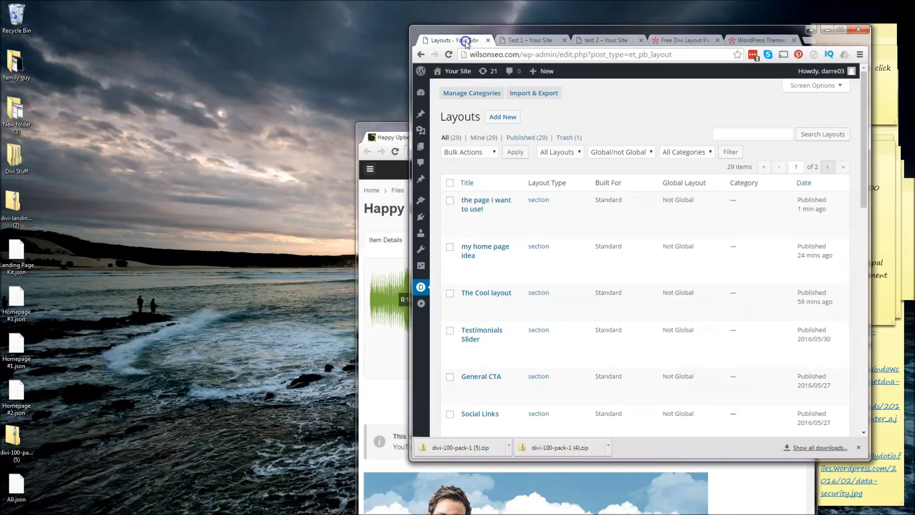
click(842, 30)
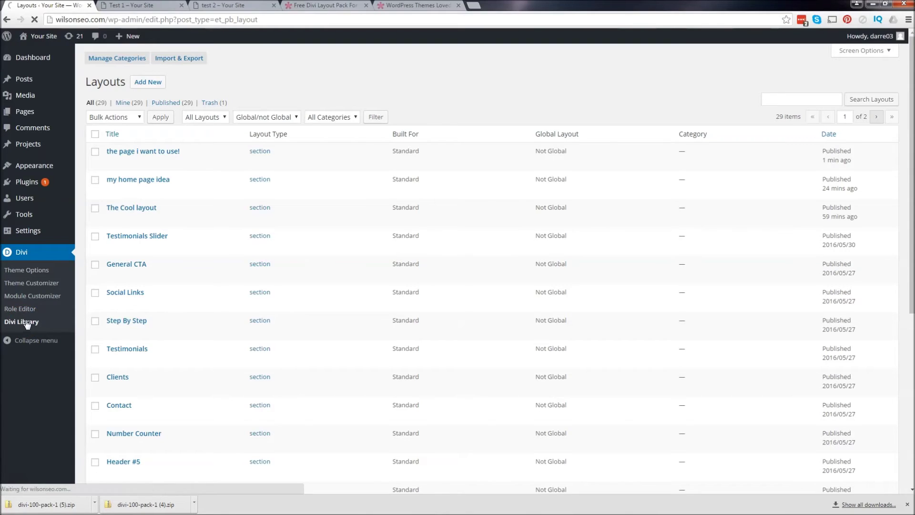
click(168, 55)
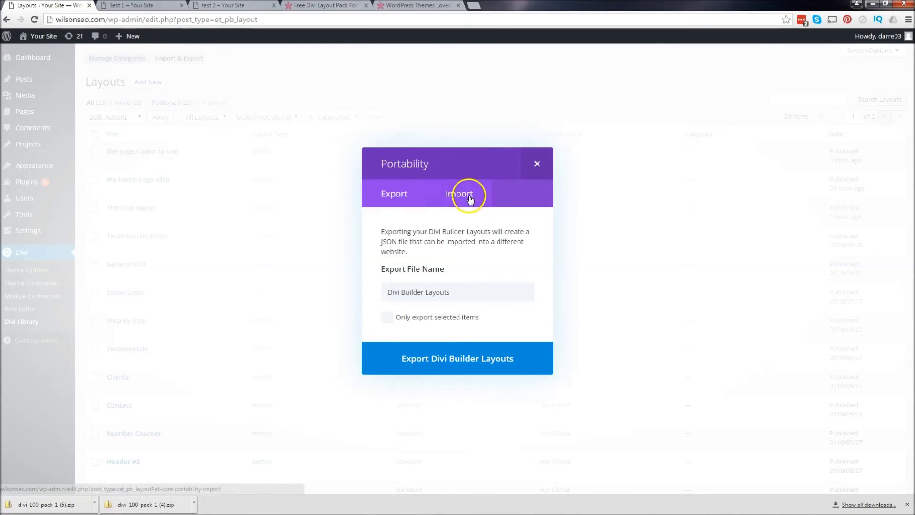
click(468, 200)
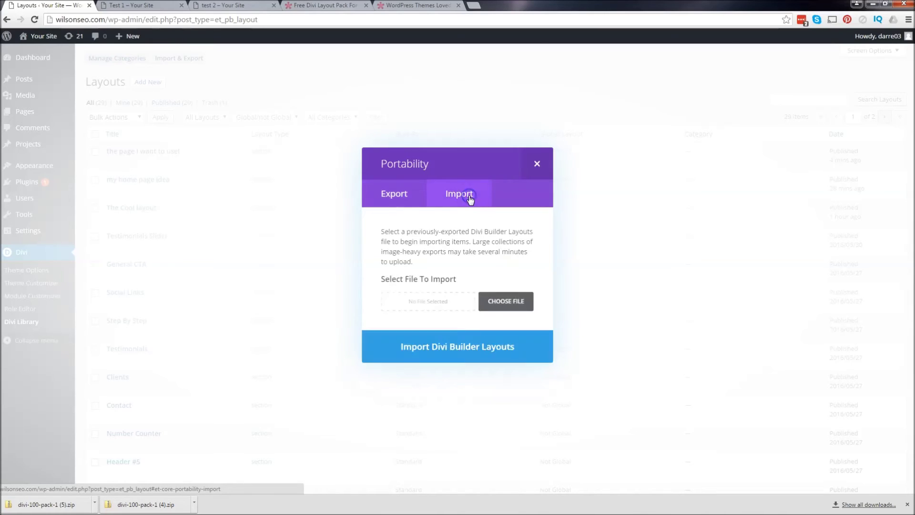
click(516, 301)
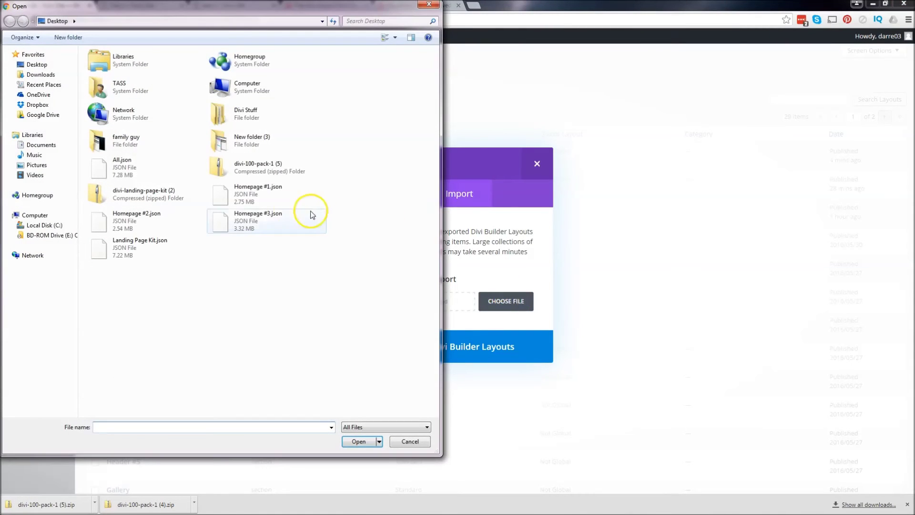
double_click(104, 165)
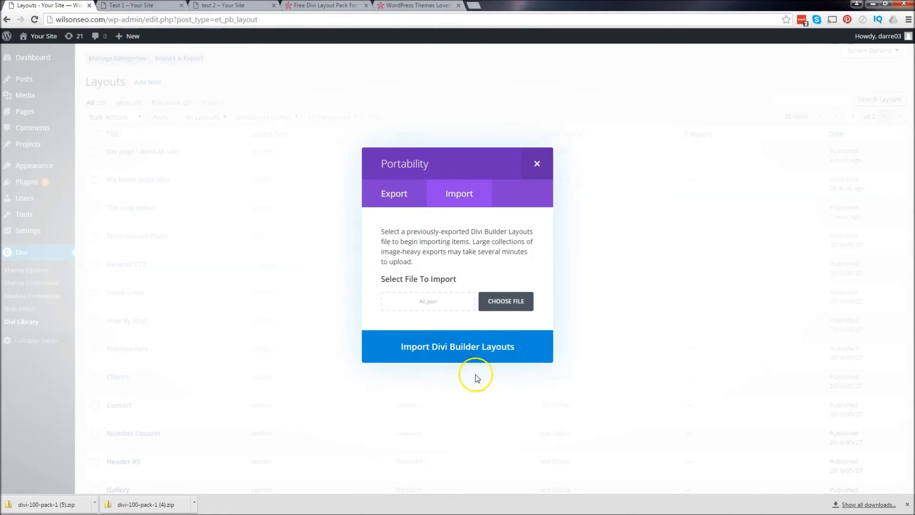
click(476, 350)
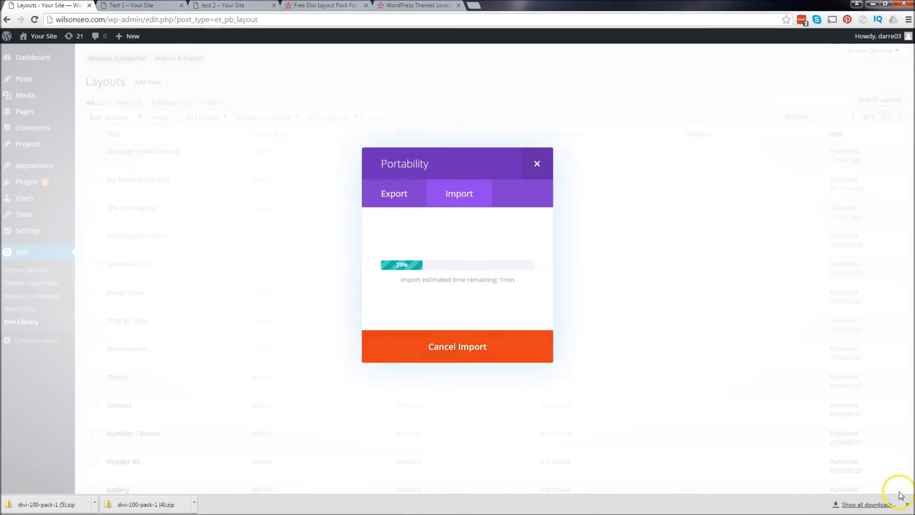
Close the Chrome downloads bar while the All.json import completes.
click(907, 504)
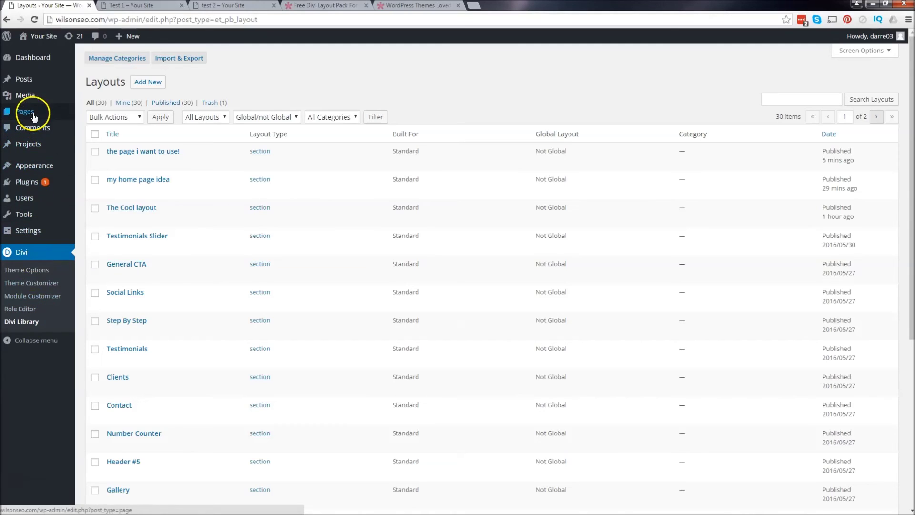
Edit test 2, clear its existing content and load the Homepage #3 layout from the library.
click(81, 113)
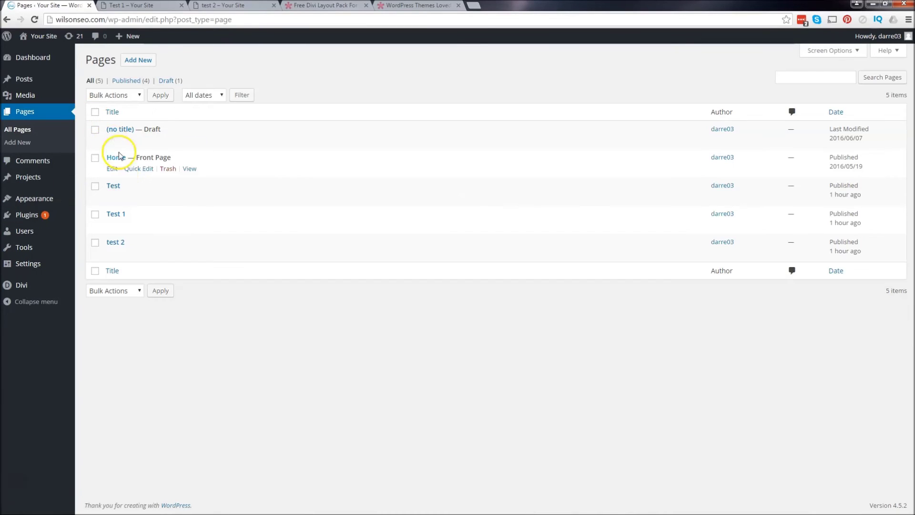
click(118, 242)
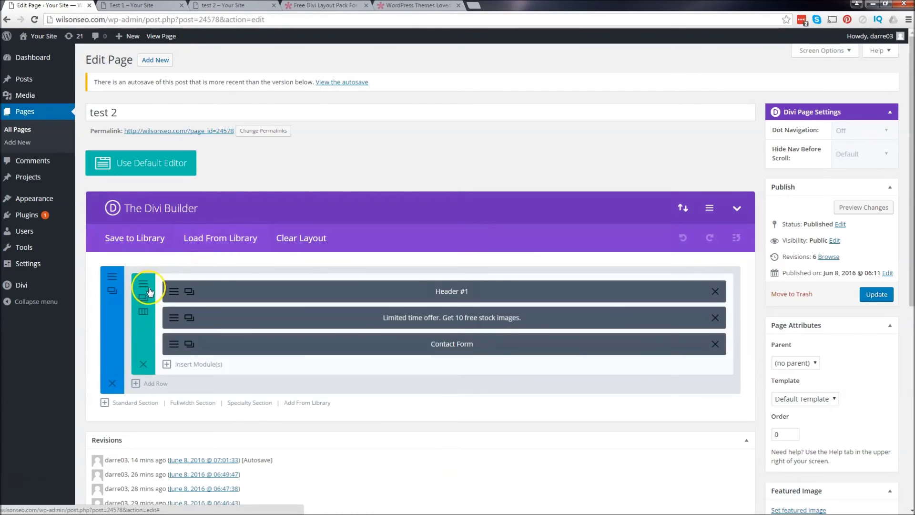
click(112, 384)
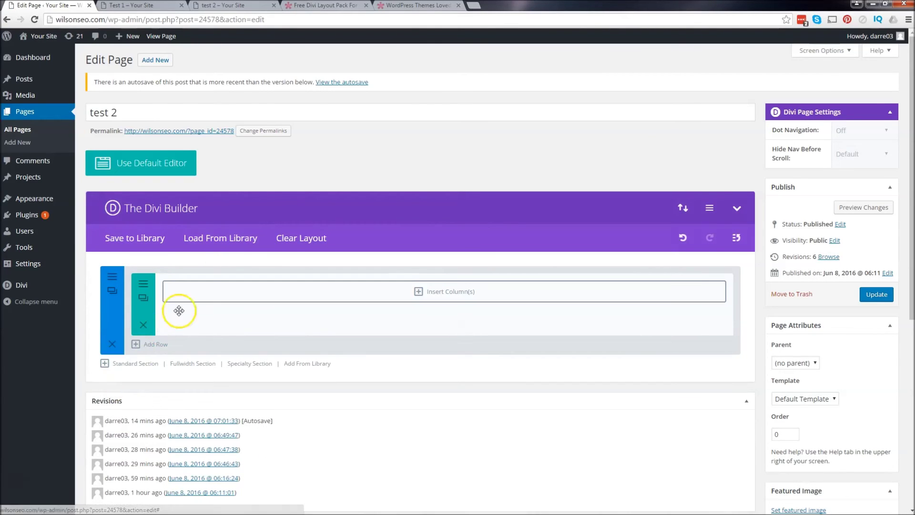
click(221, 238)
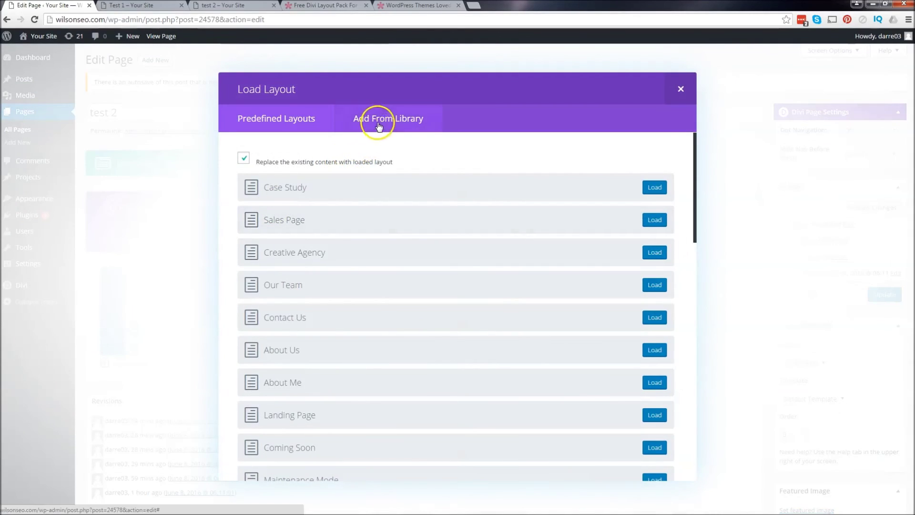
click(379, 120)
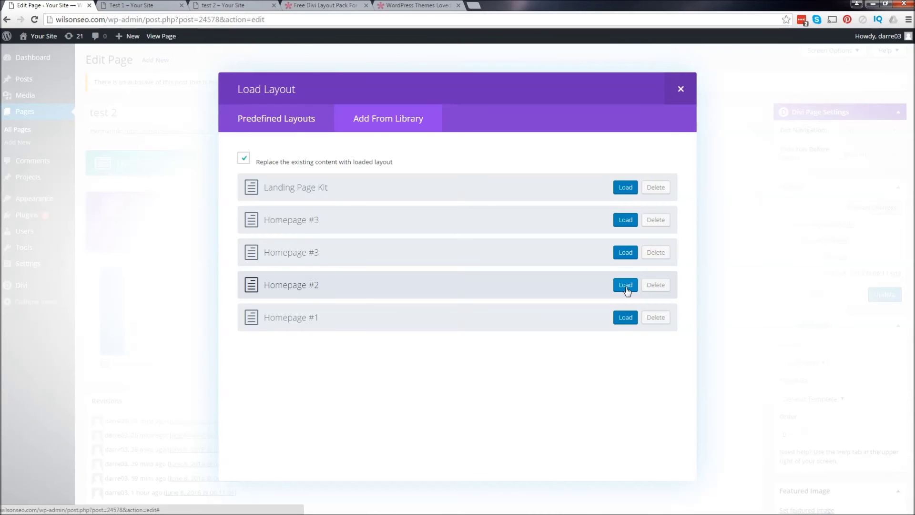
click(625, 256)
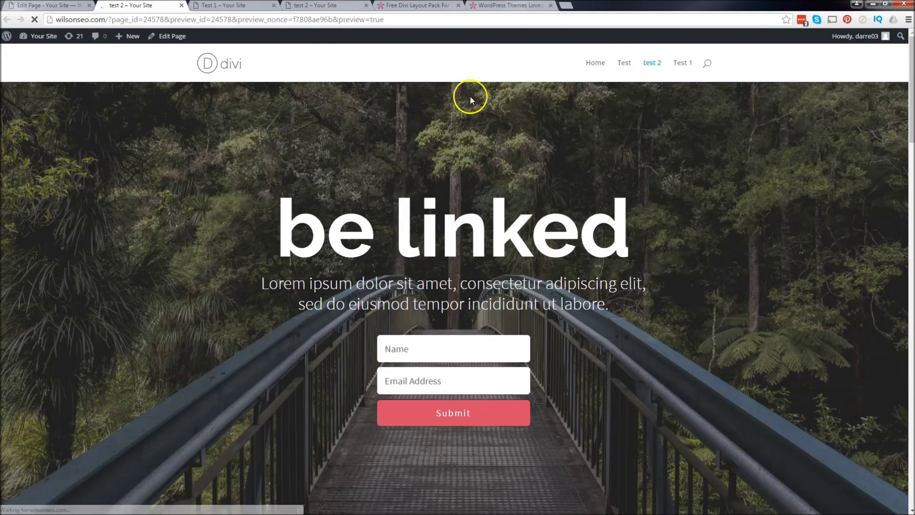
Scroll through the test 2 preview, then go back to the page's Divi Builder.
scroll(381, 205, down, 1)
scroll(382, 205, down, 20)
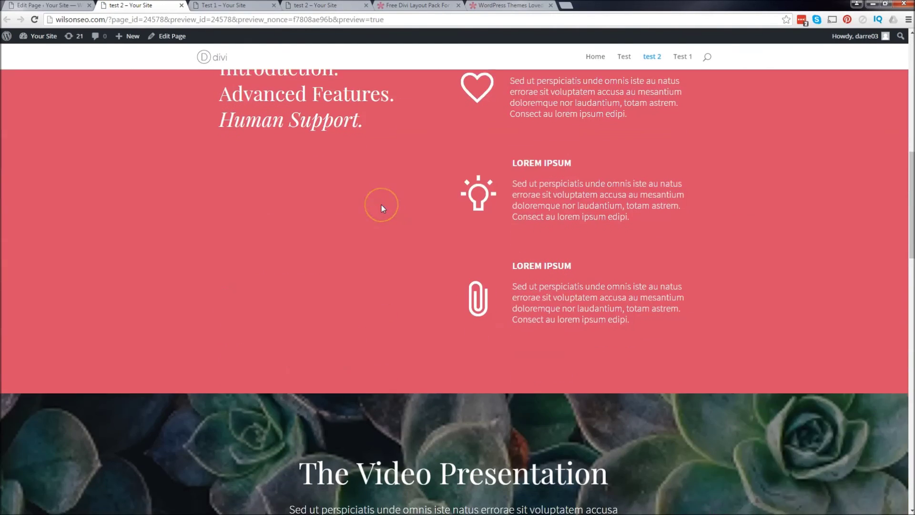
scroll(272, 296, down, 8)
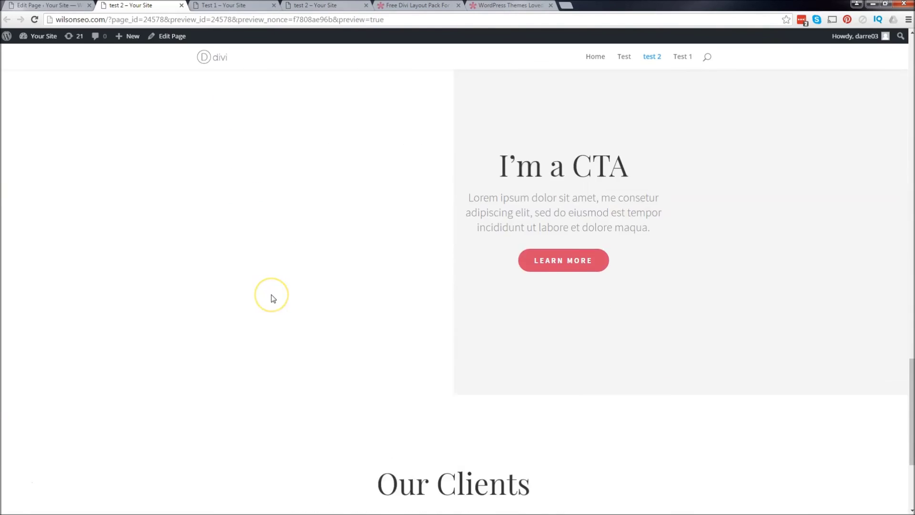
scroll(272, 296, up, 20)
scroll(238, 238, up, 10)
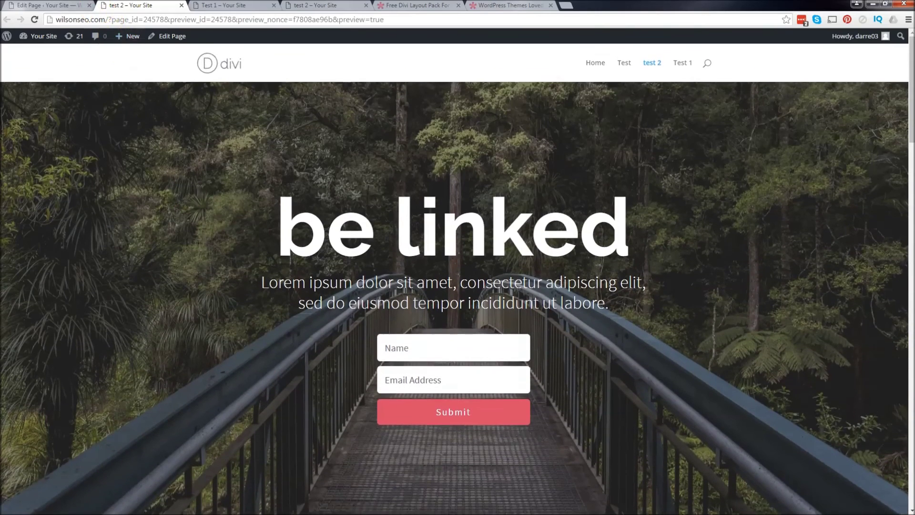
click(45, 6)
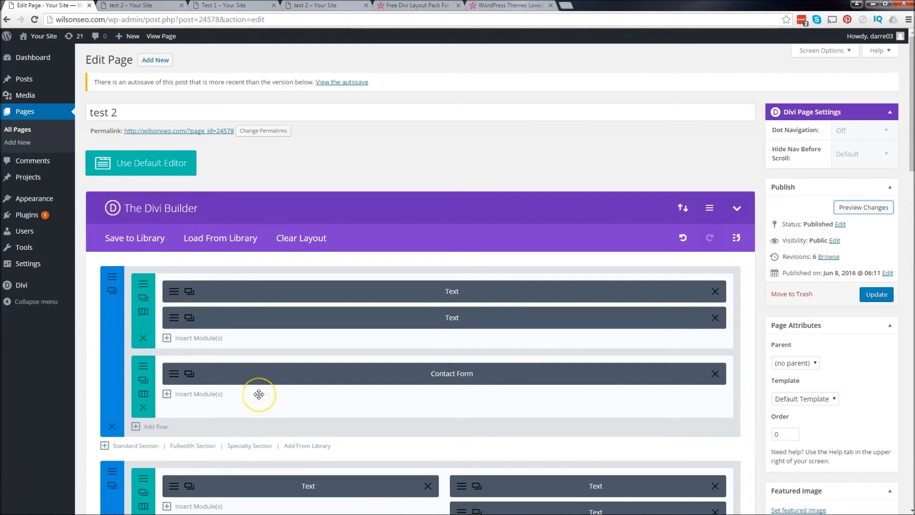
Insert the saved 'the page I want to use!' Header #1 offer section below the first section.
click(314, 448)
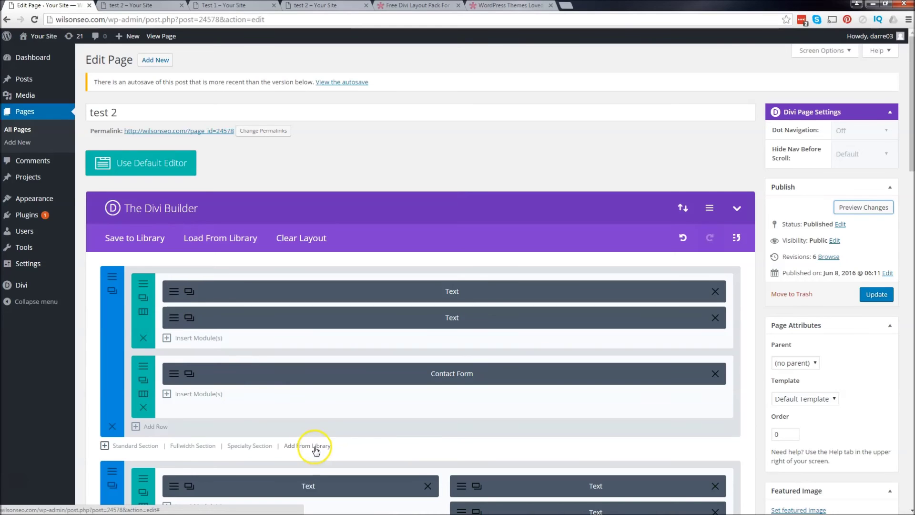
click(314, 448)
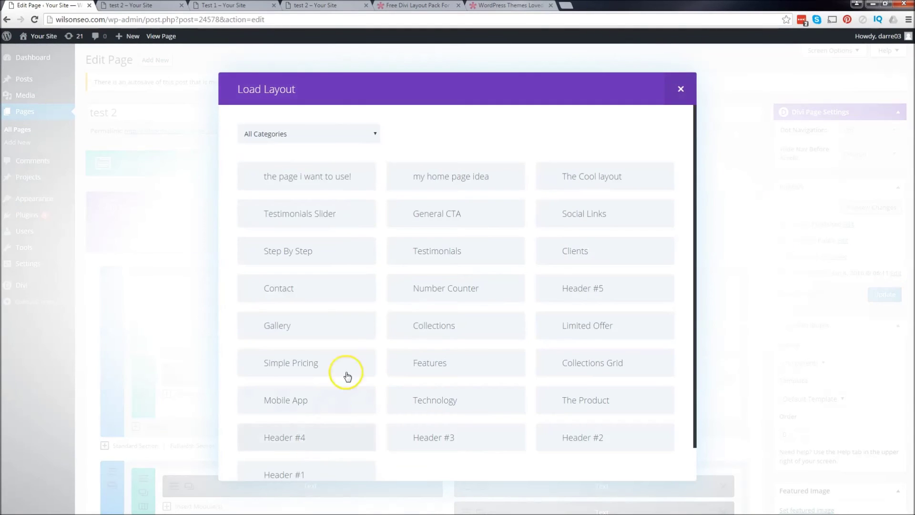
click(323, 181)
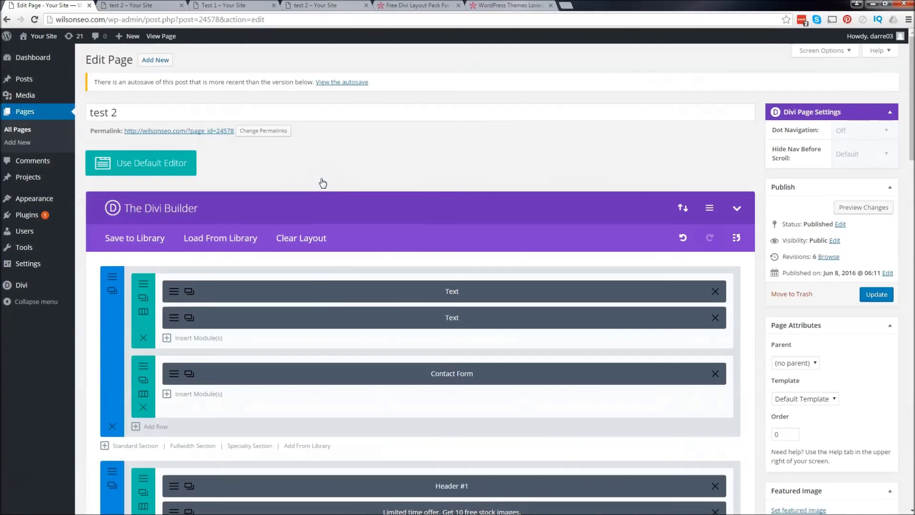
scroll(344, 307, down, 2)
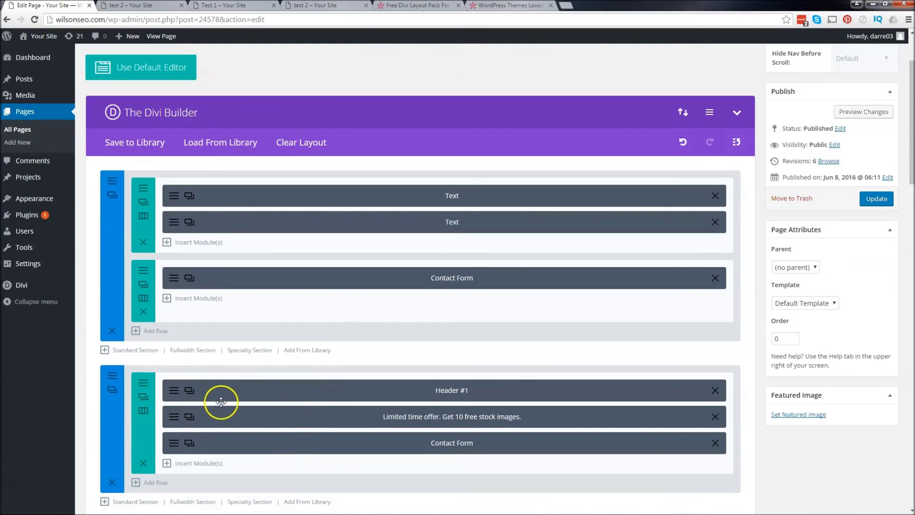
scroll(343, 338, up, 2)
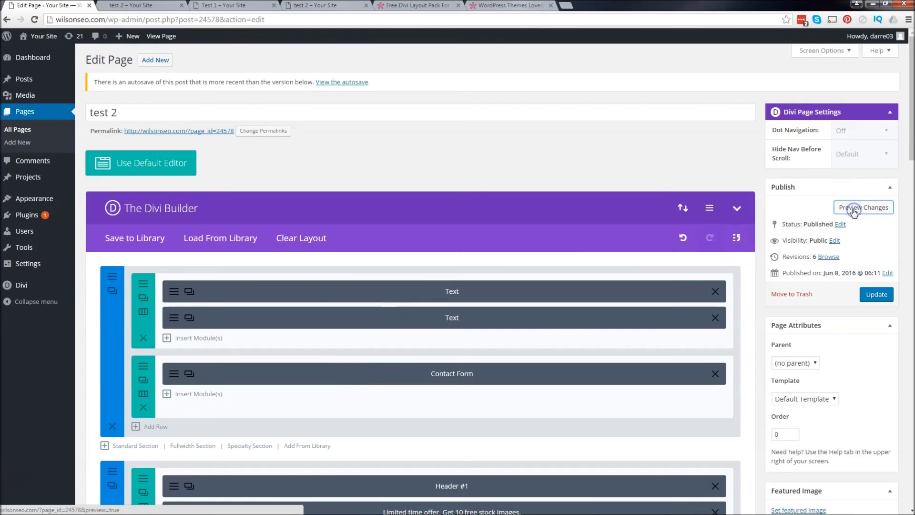
Preview test 2's changes down to the Limited time offer section, then return to the Free Divi Layout Pack tab.
click(863, 207)
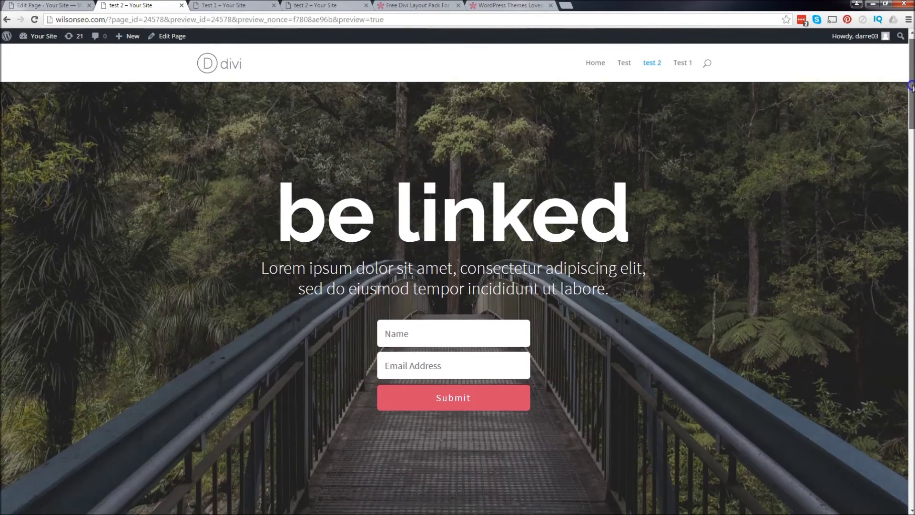
drag(910, 98, 911, 163)
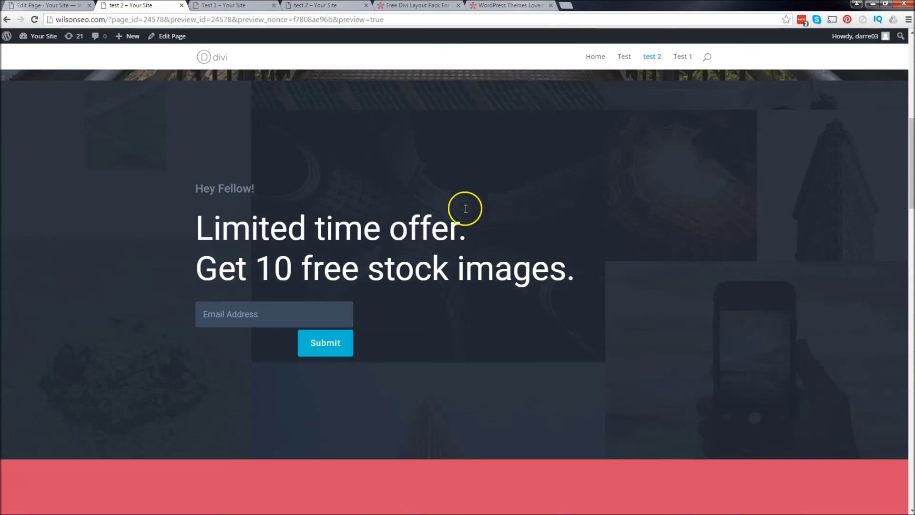
click(418, 5)
Scroll back up the layout pack article and switch to the Elegant Themes homepage tab.
scroll(456, 221, up, 3)
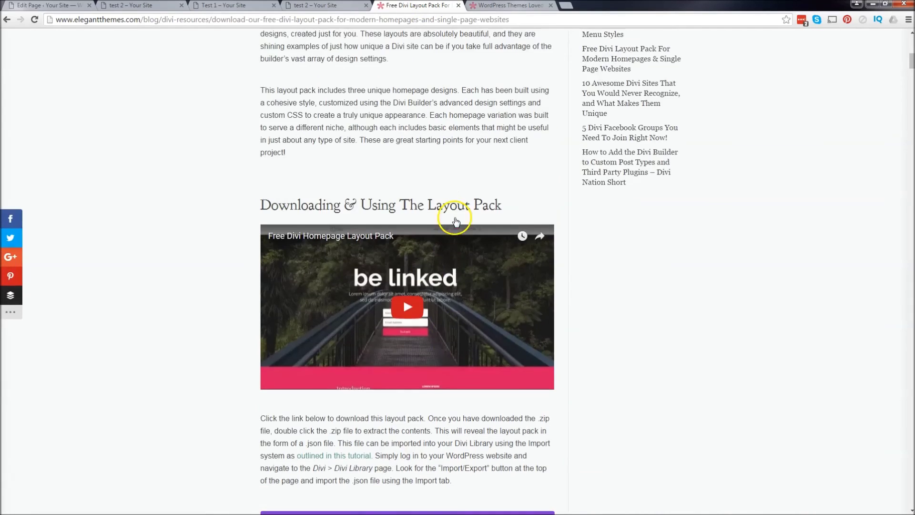
scroll(456, 221, up, 1)
click(501, 5)
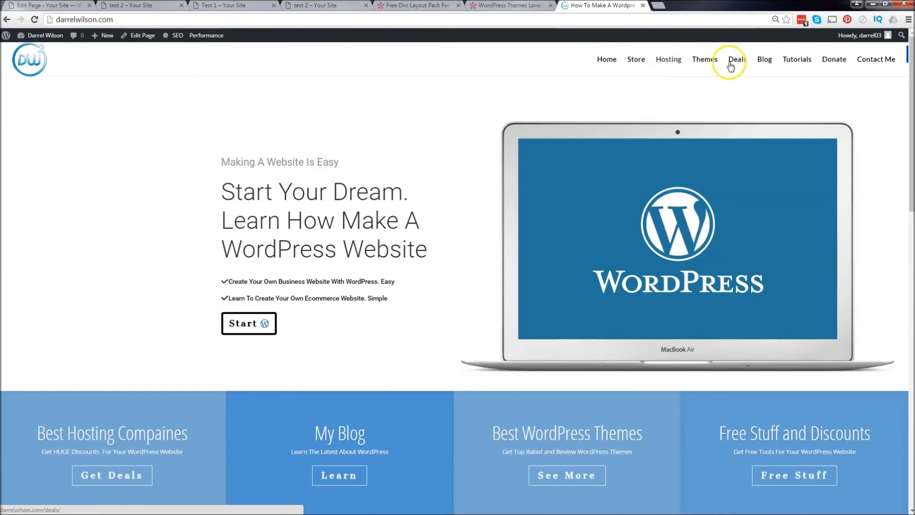
On the Deals page, highlight the 30-day money-back and 4k video support lines, then return to test 2.
click(739, 60)
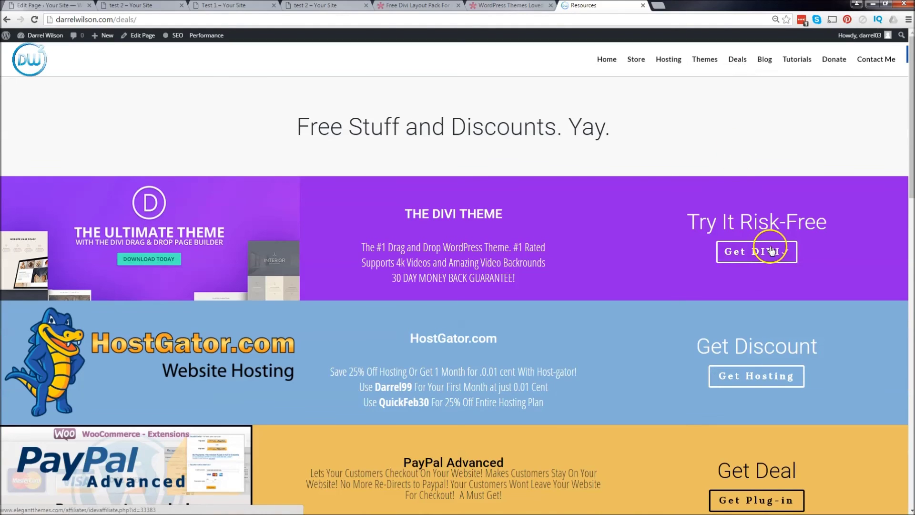
click(753, 256)
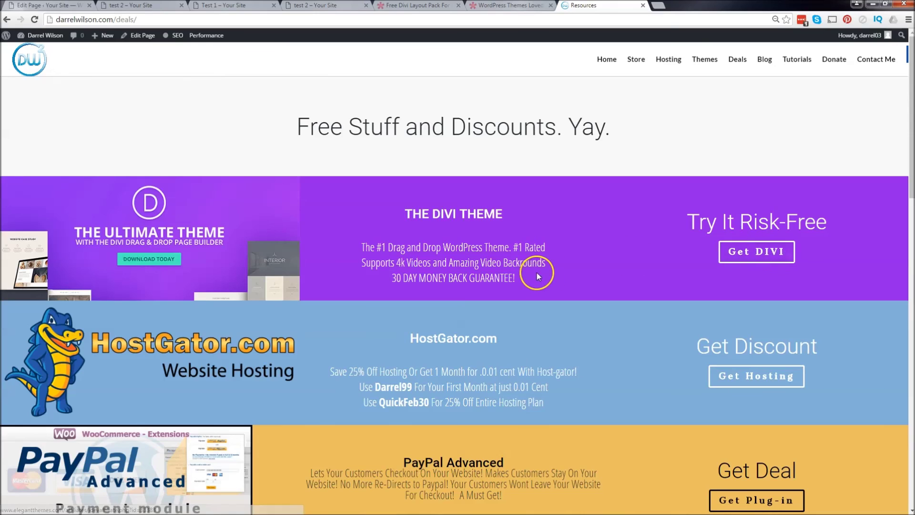
drag(516, 278, 438, 277)
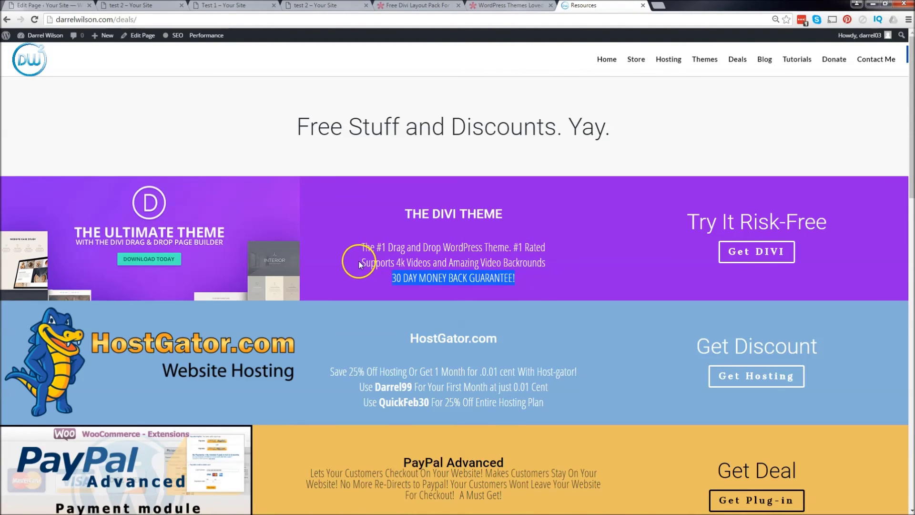
drag(361, 263, 451, 261)
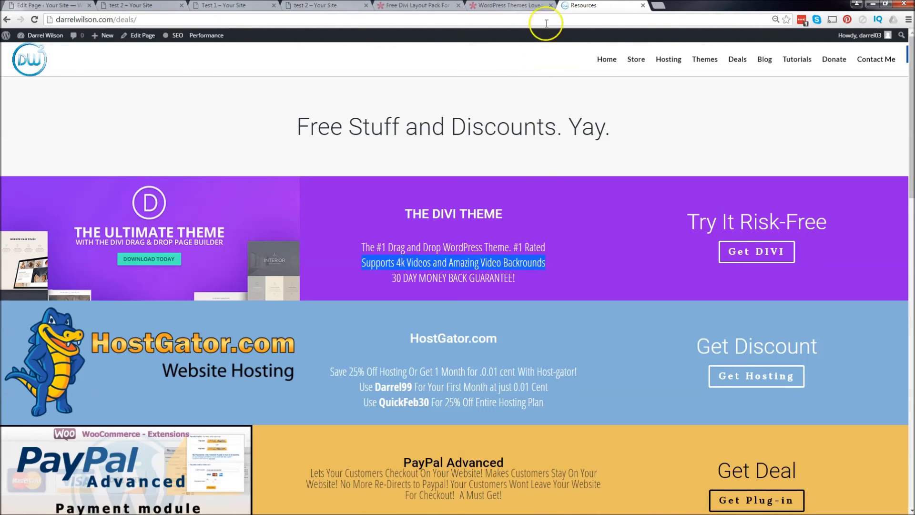
click(369, 10)
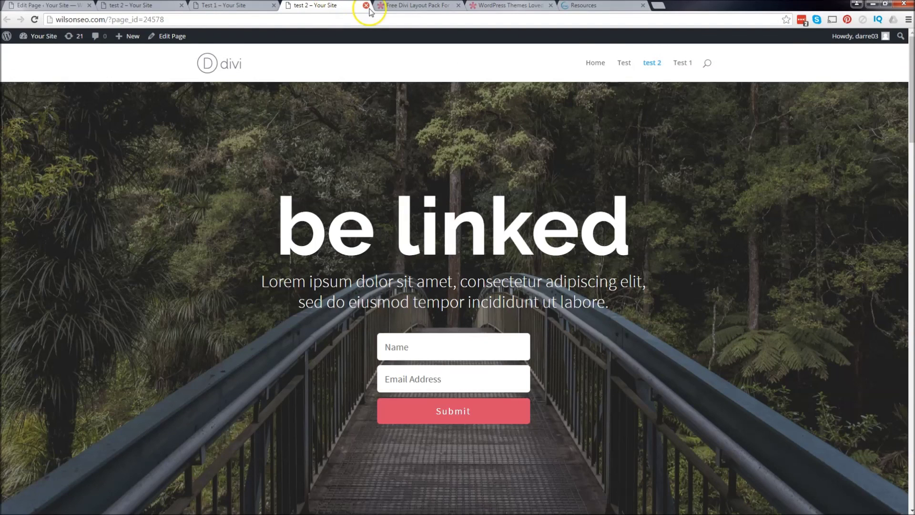